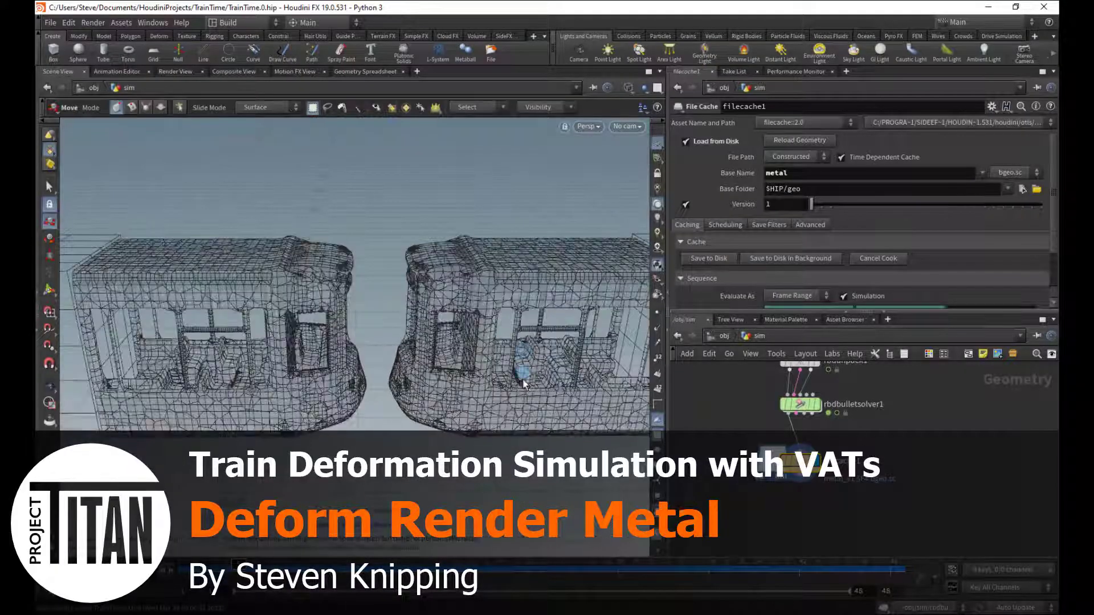
- Inspect the train collision simulation in shaded and wireframe display, scrubbing through frames and viewing the crumpled fronts from several angles
{"action": "mouse_move", "coordinate": [632, 368]}
{"action": "left_mouse_down", "text": "alt"}
{"action": "mouse_move", "coordinate": [512, 348]}
{"action": "mouse_move", "coordinate": [499, 335]}
{"action": "mouse_move", "coordinate": [570, 356]}
{"action": "mouse_move", "coordinate": [607, 387]}
{"action": "left_mouse_up", "text": "alt"}
{"action": "key", "text": "shift+w"}
{"action": "left_click_drag", "start_coordinate": [480, 566], "coordinate": [389, 568]}
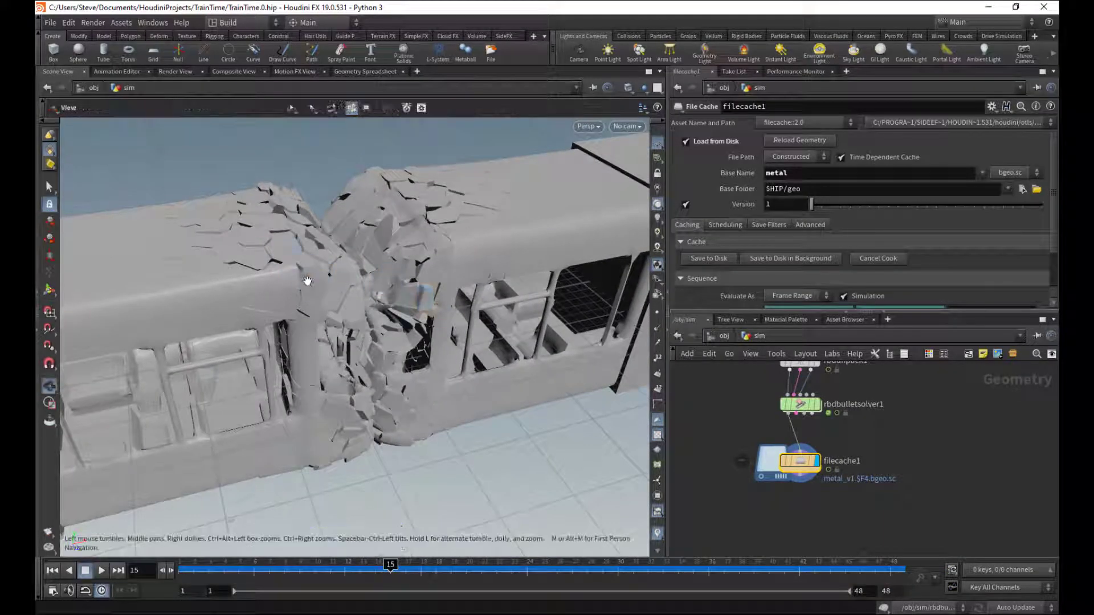
{"action": "left_click_drag", "start_coordinate": [300, 285], "coordinate": [364, 364], "text": "alt"}
{"action": "key", "text": "t"}
{"action": "right_click_drag", "start_coordinate": [364, 361], "coordinate": [370, 384], "text": "alt"}
{"action": "mouse_move", "coordinate": [370, 384]}
{"action": "left_mouse_down", "text": "alt"}
{"action": "mouse_move", "coordinate": [416, 422]}
{"action": "mouse_move", "coordinate": [421, 362]}
{"action": "mouse_move", "coordinate": [456, 337]}
{"action": "left_mouse_up", "text": "alt"}
{"action": "key", "text": "shift+w"}
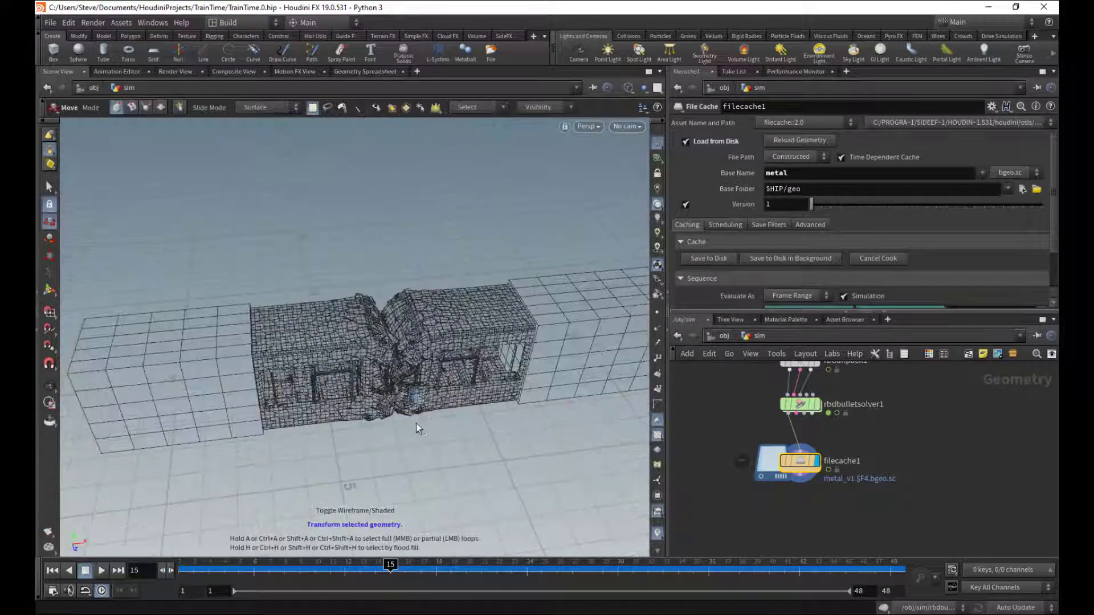
{"action": "key", "text": "shift+w"}
{"action": "right_click_drag", "start_coordinate": [457, 390], "coordinate": [417, 371], "text": "alt"}
{"action": "left_click_drag", "start_coordinate": [417, 372], "coordinate": [518, 370]}
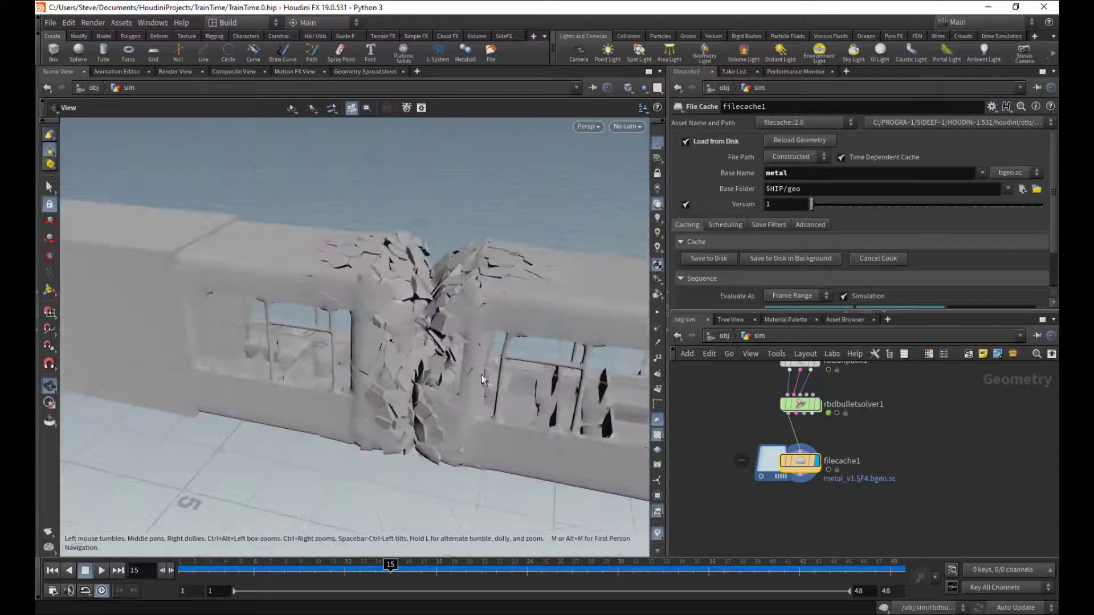
{"action": "right_click_drag", "start_coordinate": [468, 366], "coordinate": [454, 374], "text": "alt"}
{"action": "left_click_drag", "start_coordinate": [454, 374], "coordinate": [446, 456], "text": "alt"}
{"action": "left_click_drag", "start_coordinate": [421, 388], "coordinate": [425, 399], "text": "alt"}
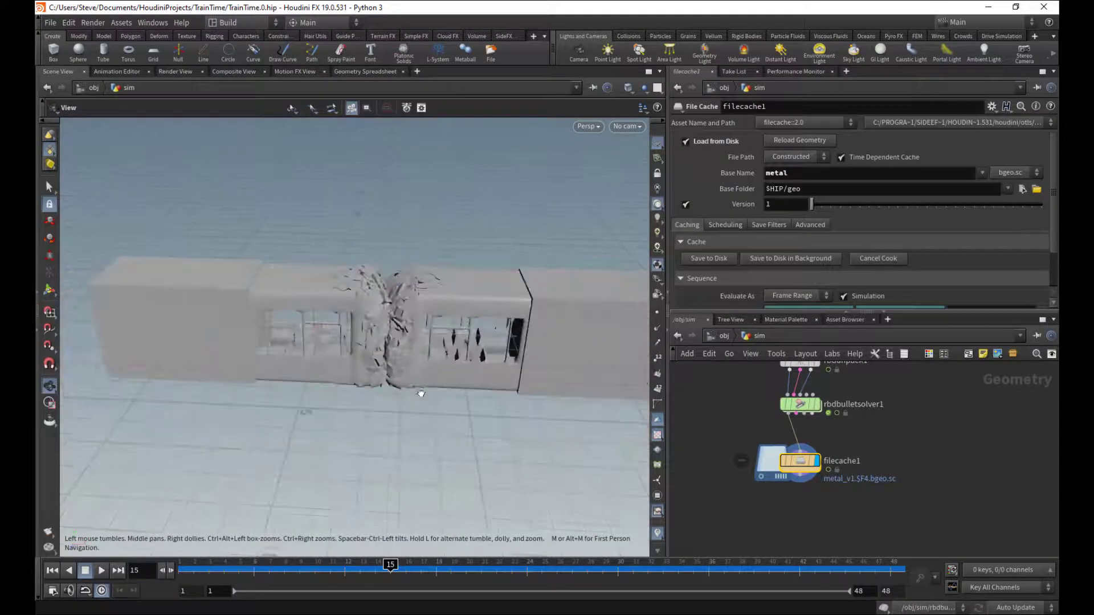
{"action": "left_click_drag", "start_coordinate": [381, 565], "coordinate": [453, 548]}
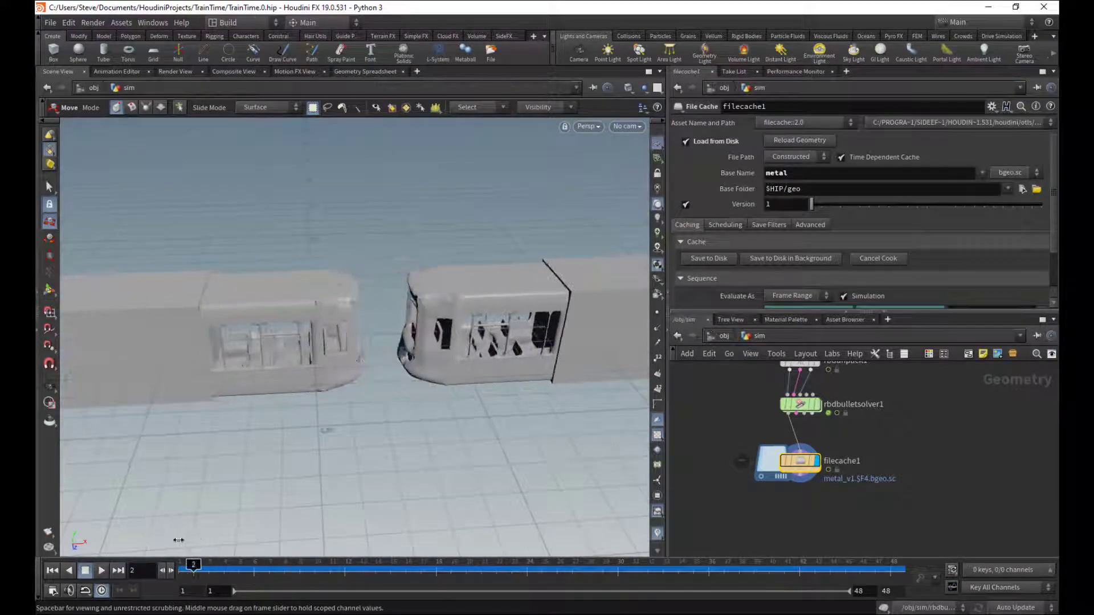
- Open the asset geometry network and display the METAL null, bringing the front of the train car into close view
{"action": "scroll", "coordinate": [759, 455], "scroll_direction": "down", "scroll_amount": 3}
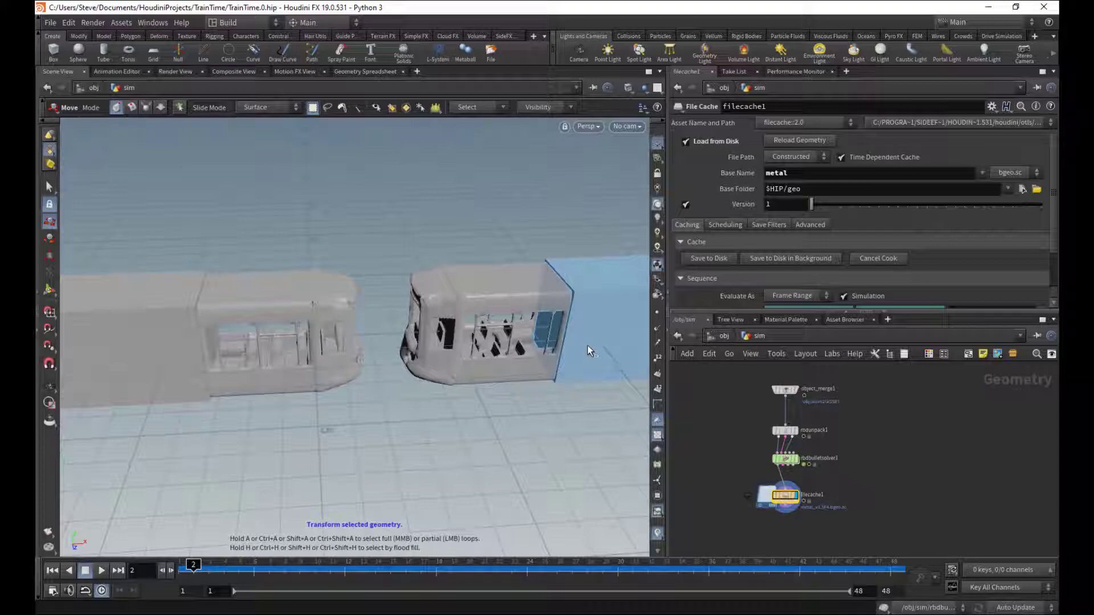
{"action": "left_click", "coordinate": [724, 336]}
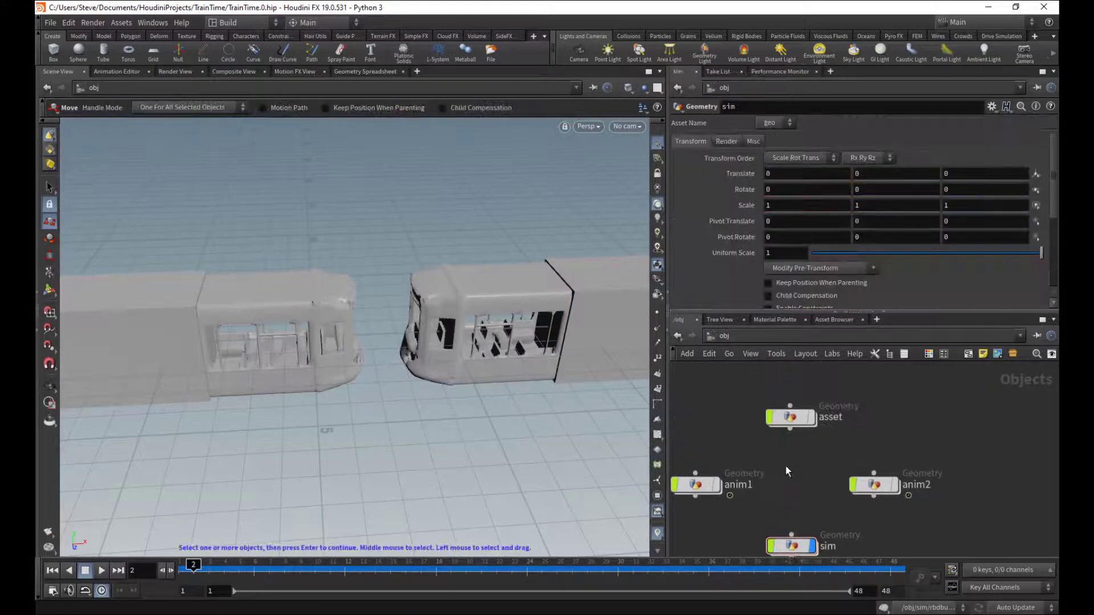
{"action": "double_click", "coordinate": [792, 426]}
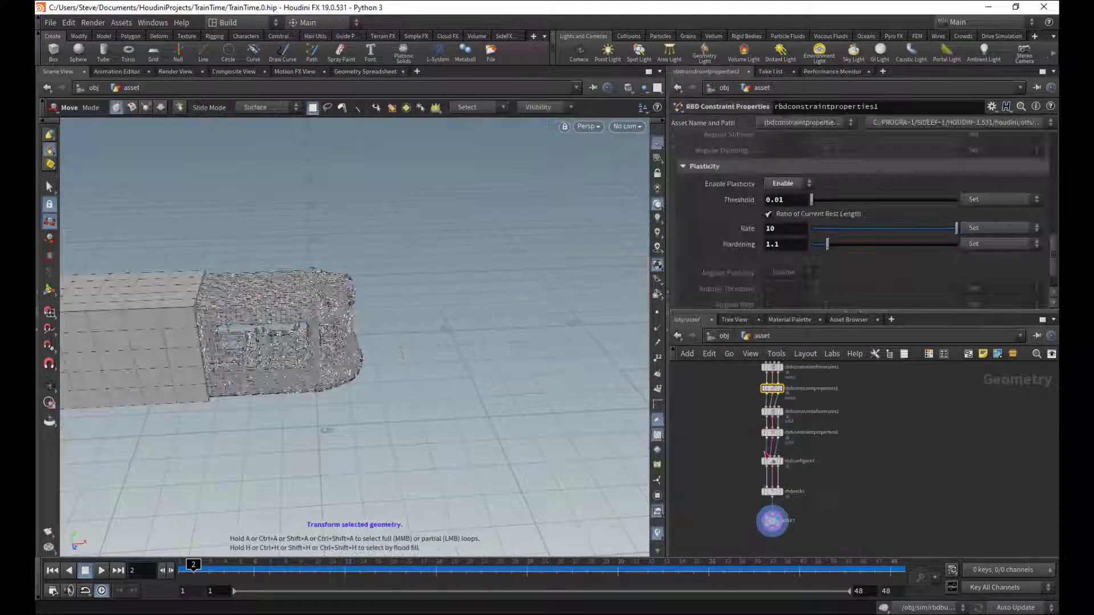
{"action": "middle_click_drag", "start_coordinate": [773, 526], "coordinate": [775, 548]}
{"action": "middle_click_drag", "start_coordinate": [750, 433], "coordinate": [784, 530]}
{"action": "middle_click_drag", "start_coordinate": [782, 453], "coordinate": [797, 491]}
{"action": "scroll", "coordinate": [842, 419], "scroll_direction": "up", "scroll_amount": 3}
{"action": "left_click", "coordinate": [874, 420]}
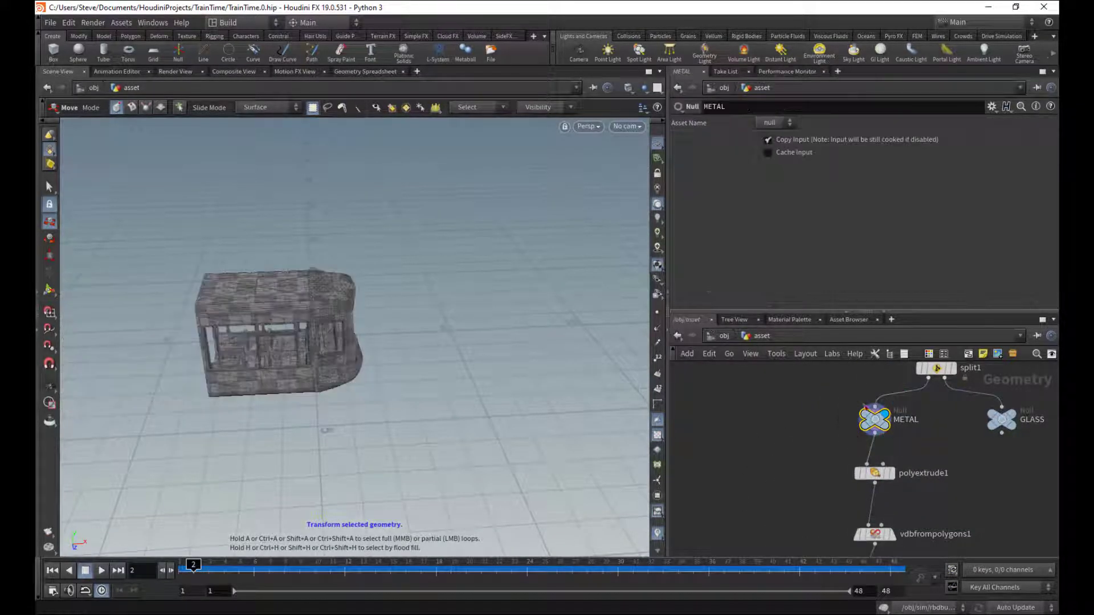
{"action": "right_click_drag", "start_coordinate": [236, 330], "coordinate": [366, 307], "text": "alt"}
{"action": "left_click_drag", "start_coordinate": [366, 308], "coordinate": [356, 291], "text": "alt"}
{"action": "middle_click_drag", "start_coordinate": [820, 474], "coordinate": [862, 470]}
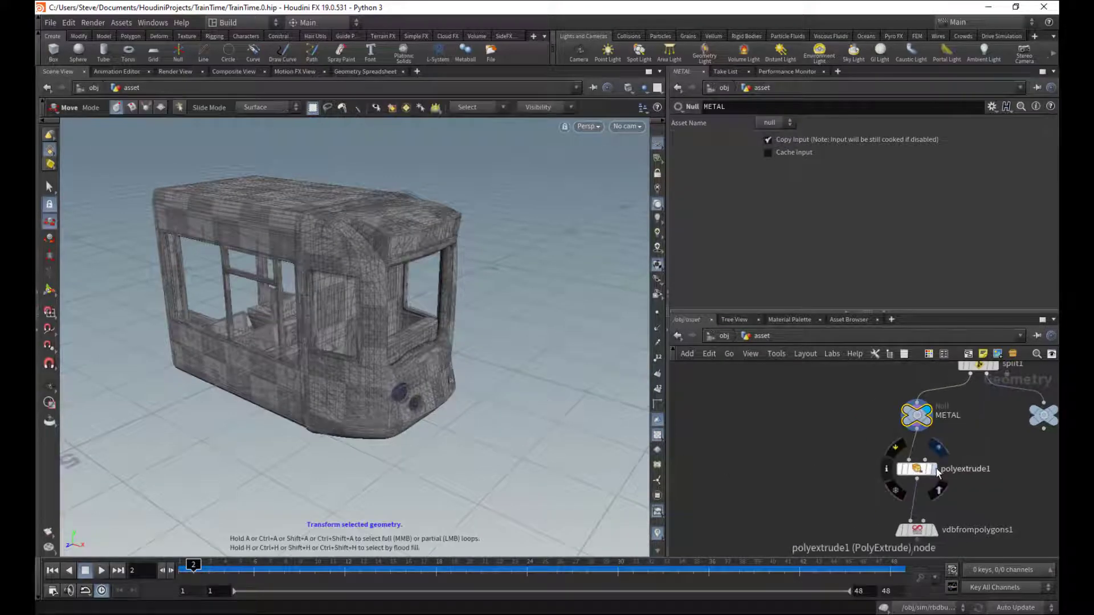
- Add a null named RENDER branching off the METAL node in the asset network and copy it
{"action": "left_click", "coordinate": [923, 473]}
{"action": "left_click", "coordinate": [917, 415]}
{"action": "key", "text": "Tab"}
{"action": "type", "text": "nu"}
{"action": "left_click", "coordinate": [868, 47]}
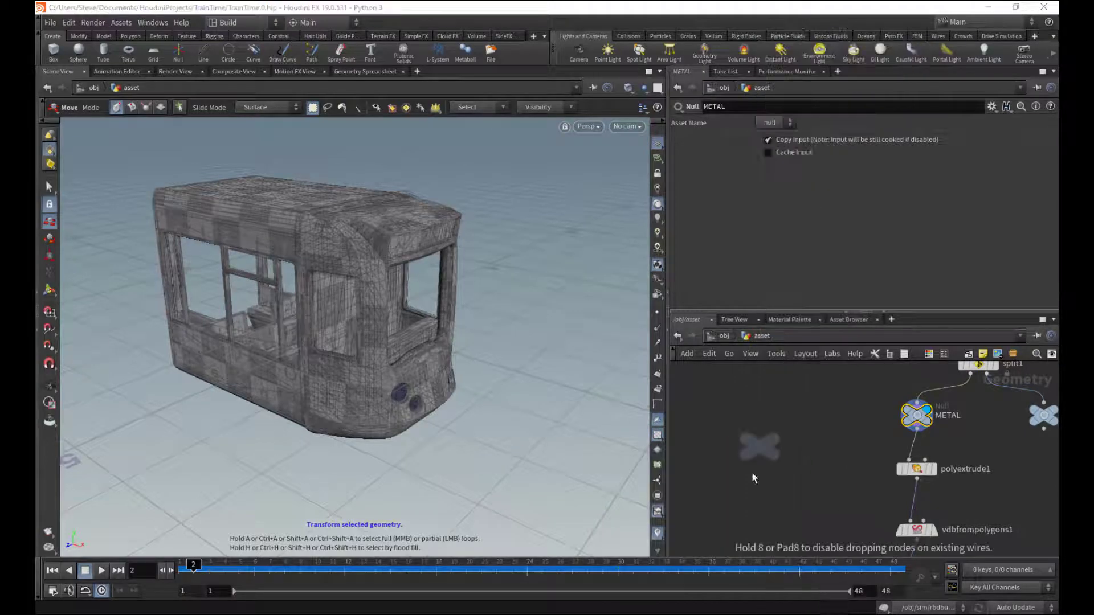
{"action": "left_click", "coordinate": [754, 465]}
{"action": "left_click", "coordinate": [922, 429]}
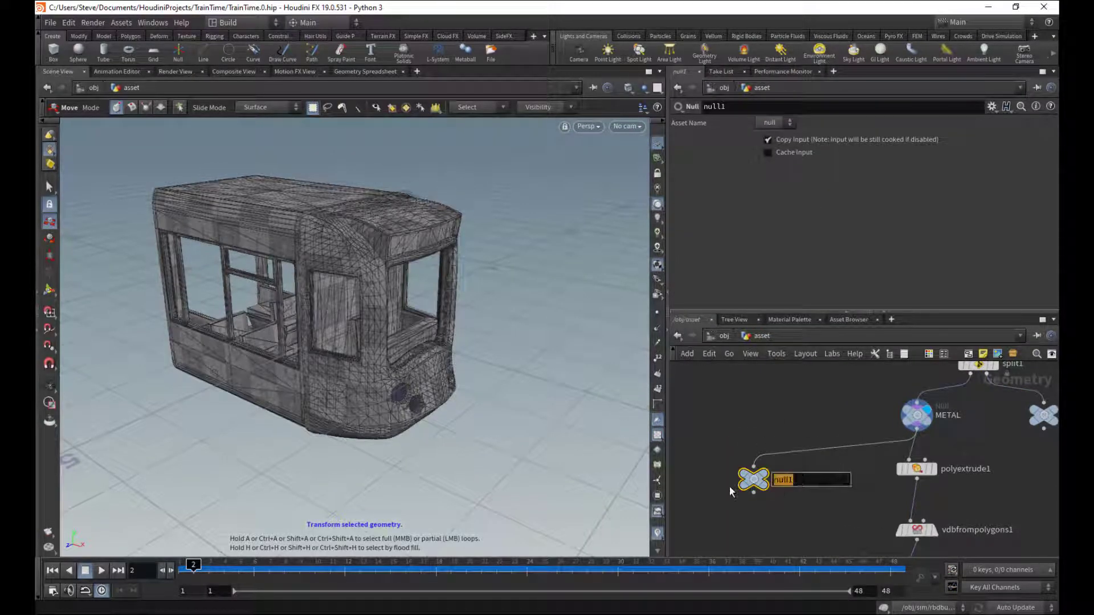
{"action": "key", "text": "Escape"}
{"action": "mouse_move", "coordinate": [300, 361]}
{"action": "left_mouse_down"}
{"action": "mouse_move", "coordinate": [356, 349]}
{"action": "mouse_move", "coordinate": [390, 366]}
{"action": "left_mouse_up"}
{"action": "left_click", "coordinate": [768, 481]}
{"action": "key", "text": "ctrl+c"}
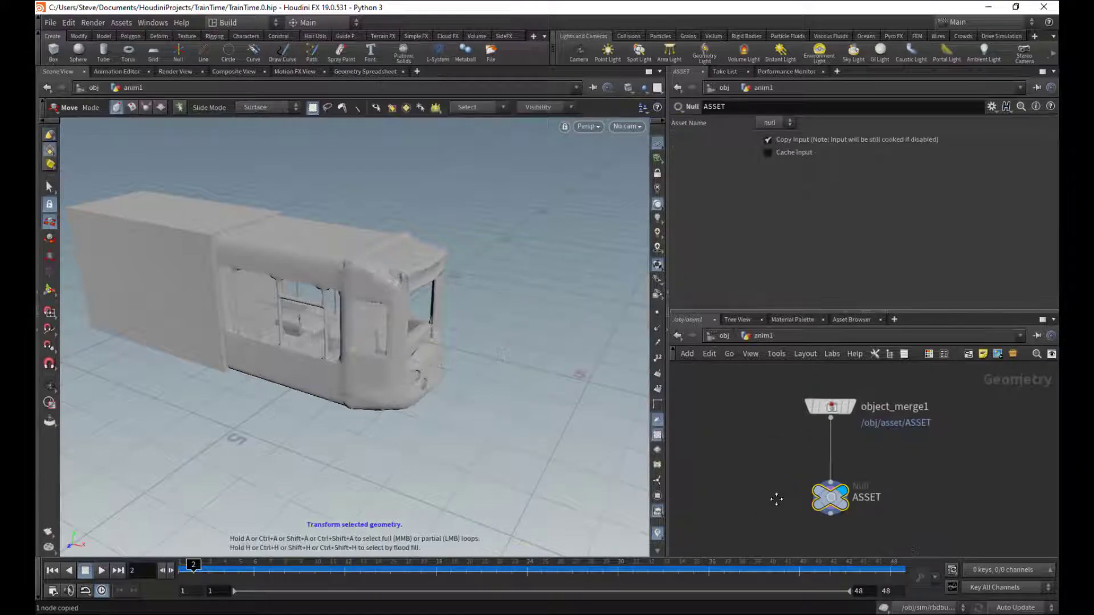
- Add an Object Merge node in the anim1 network that imports /obj/asset/RENDER, and display it
{"action": "middle_click_drag", "start_coordinate": [789, 487], "coordinate": [806, 484]}
{"action": "key", "text": "Tab"}
{"action": "type", "text": "obj"}
{"action": "key", "text": "Return"}
{"action": "left_click", "coordinate": [765, 436]}
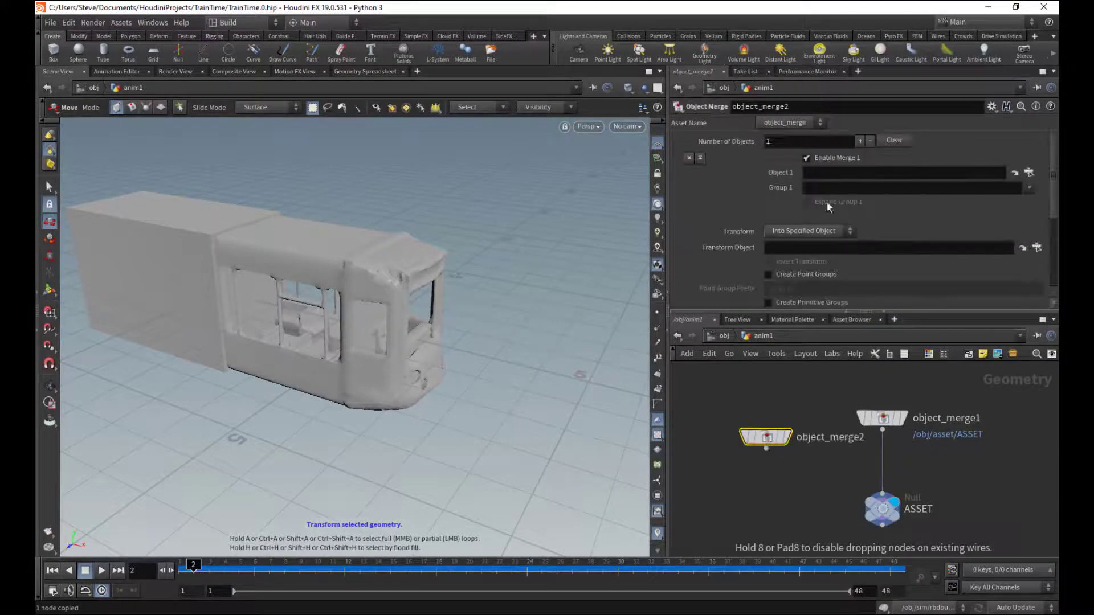
{"action": "left_click", "coordinate": [808, 477]}
{"action": "left_click", "coordinate": [788, 437]}
- Add a null below the new Object Merge in anim1, connect it and name it RENDER
{"action": "middle_click_drag", "start_coordinate": [778, 490], "coordinate": [791, 461]}
{"action": "key", "text": "Tab"}
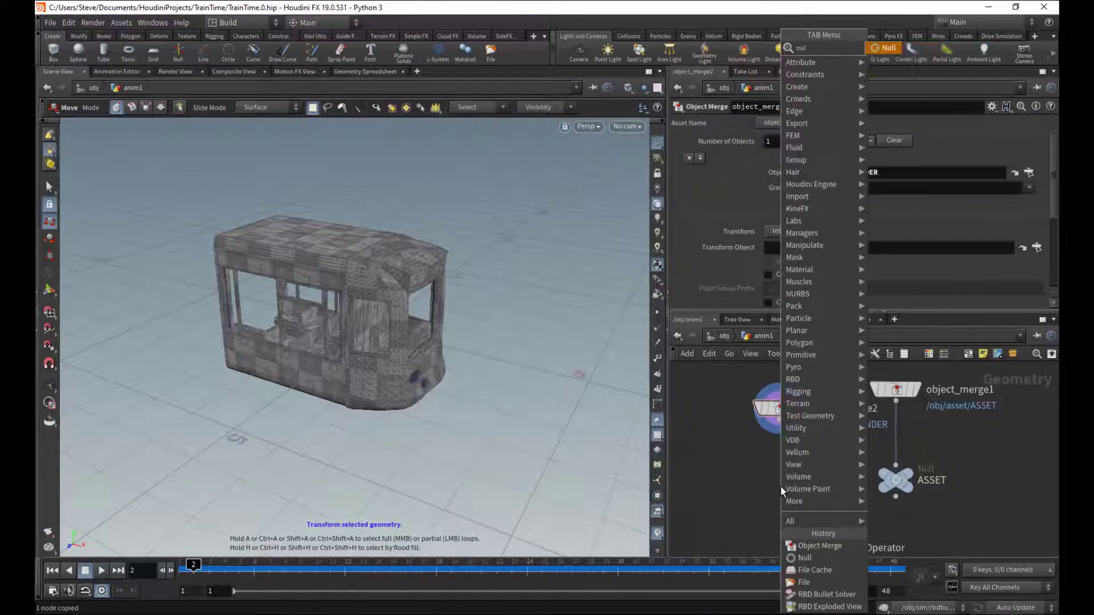
{"action": "type", "text": "null"}
{"action": "key", "text": "Return"}
{"action": "left_click", "coordinate": [779, 485]}
{"action": "left_click_drag", "start_coordinate": [785, 432], "coordinate": [804, 483]}
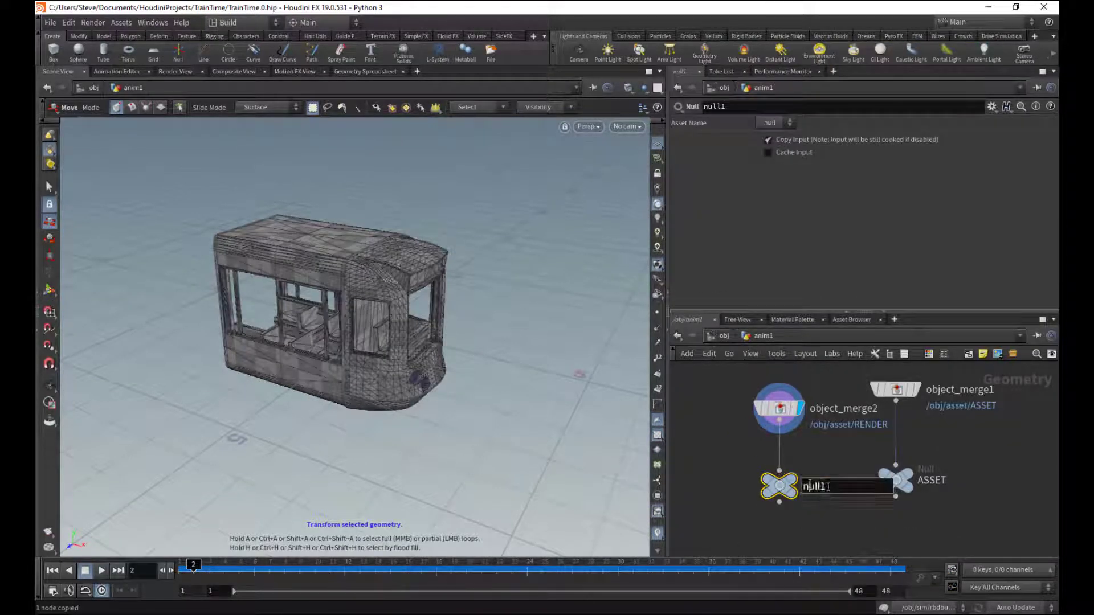
{"action": "key", "text": "Return"}
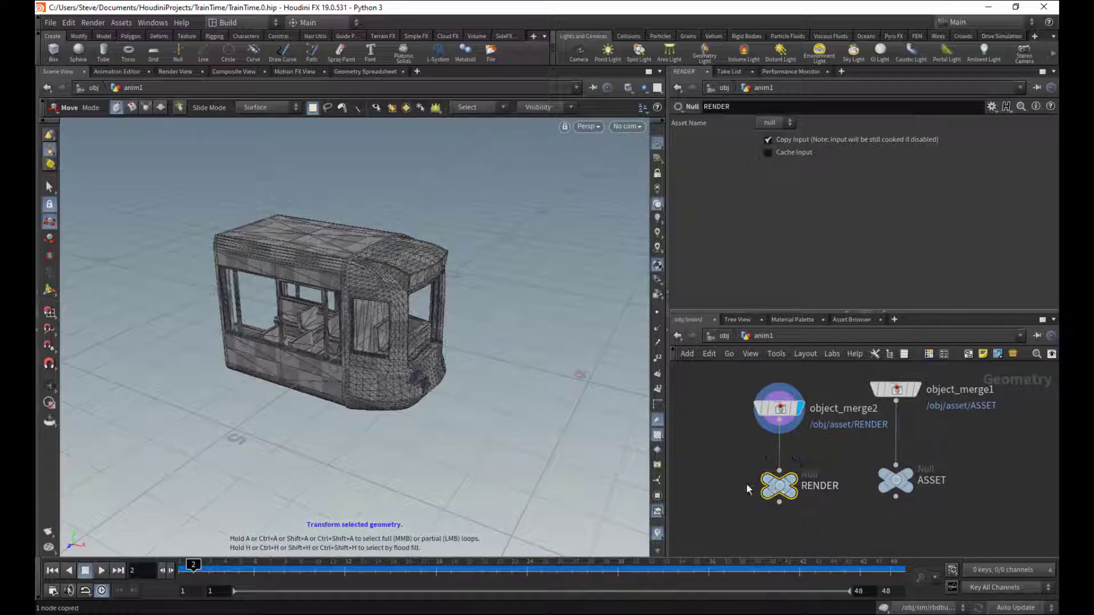
- Copy the Object Merge and its RENDER null from anim1 into the anim2 network
{"action": "scroll", "coordinate": [828, 476], "scroll_direction": "down", "scroll_amount": 2}
{"action": "middle_click_drag", "start_coordinate": [828, 477], "coordinate": [813, 476]}
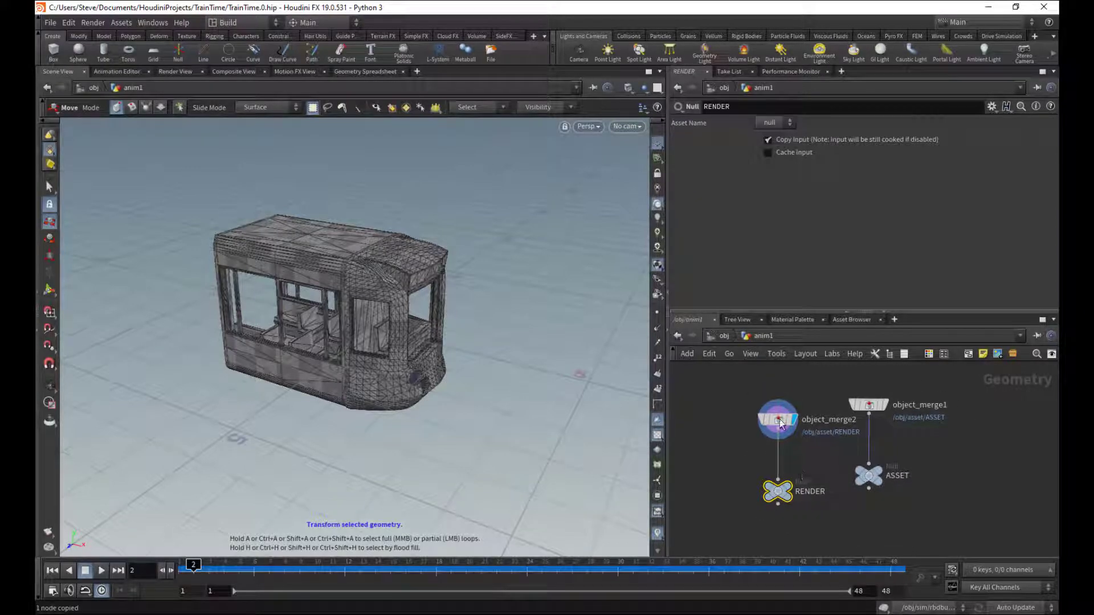
{"action": "left_click_drag", "start_coordinate": [828, 548], "coordinate": [802, 530]}
{"action": "key", "text": "ctrl+c"}
{"action": "left_click", "coordinate": [721, 335]}
{"action": "double_click", "coordinate": [940, 464]}
{"action": "key", "text": "ctrl+v"}
{"action": "left_click", "coordinate": [759, 429]}
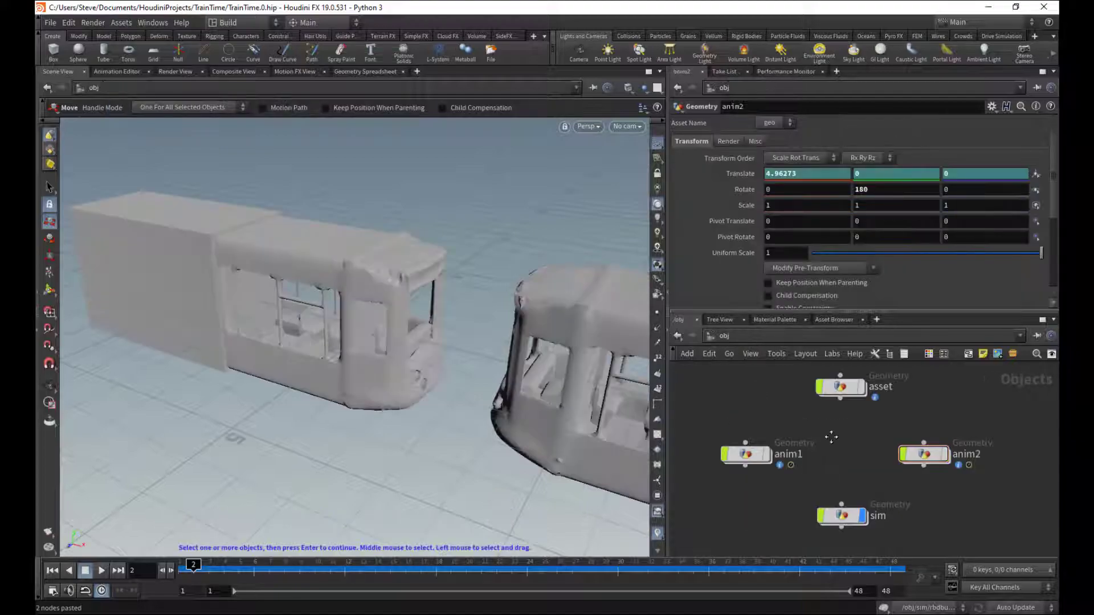
- Add an Object Merge node beside the file cache in the sim network and point it to anim1's RENDER null
{"action": "middle_click_drag", "start_coordinate": [708, 537], "coordinate": [784, 466]}
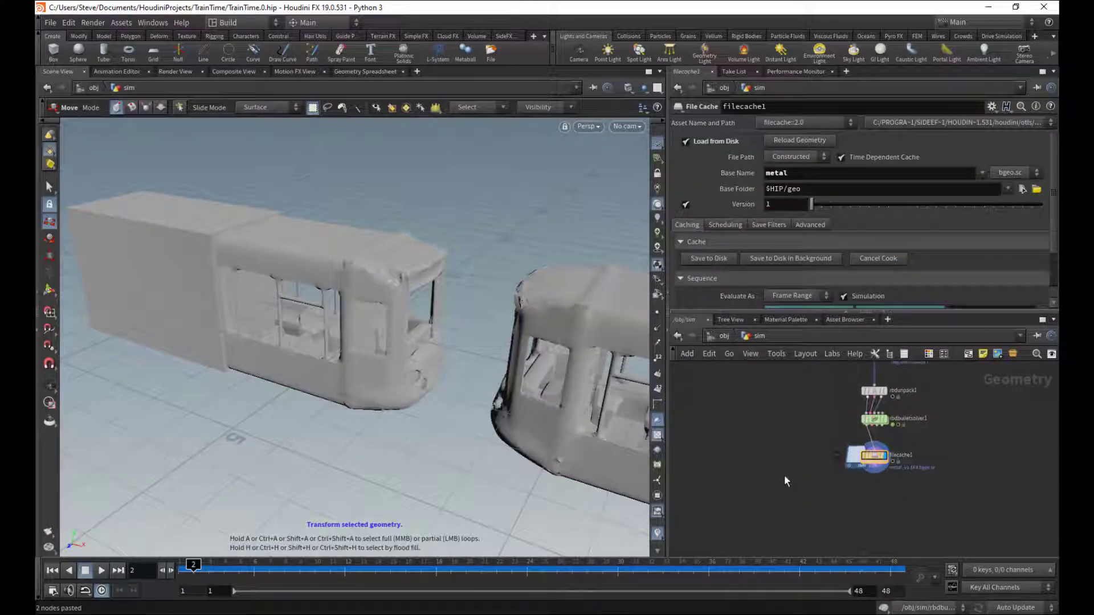
{"action": "key", "text": "Tab"}
{"action": "type", "text": "obj"}
{"action": "key", "text": "Return"}
{"action": "left_click", "coordinate": [785, 477]}
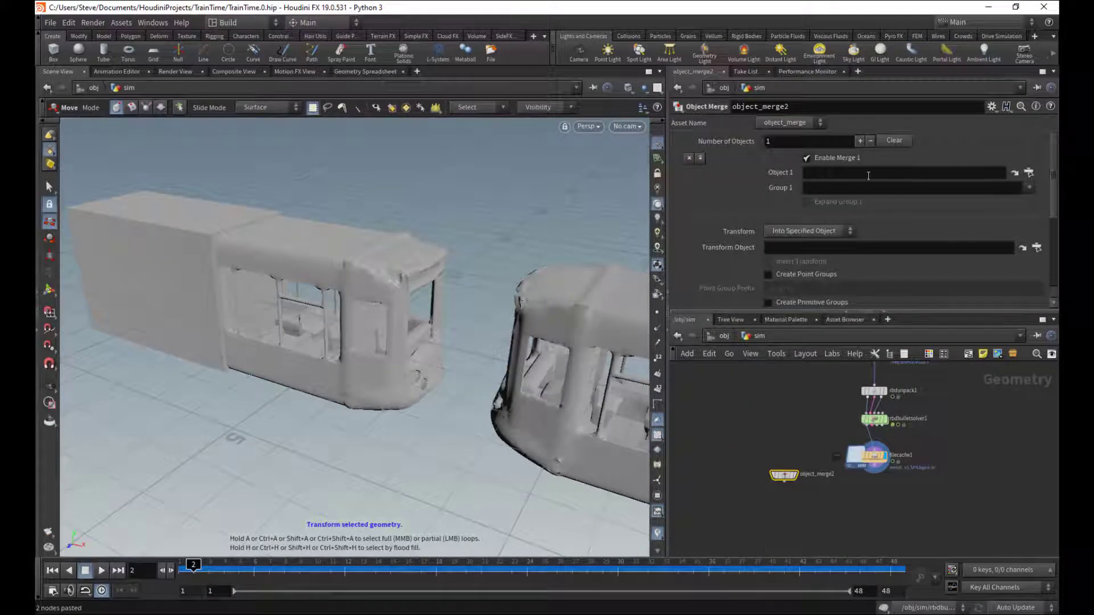
{"action": "left_click", "coordinate": [1014, 174]}
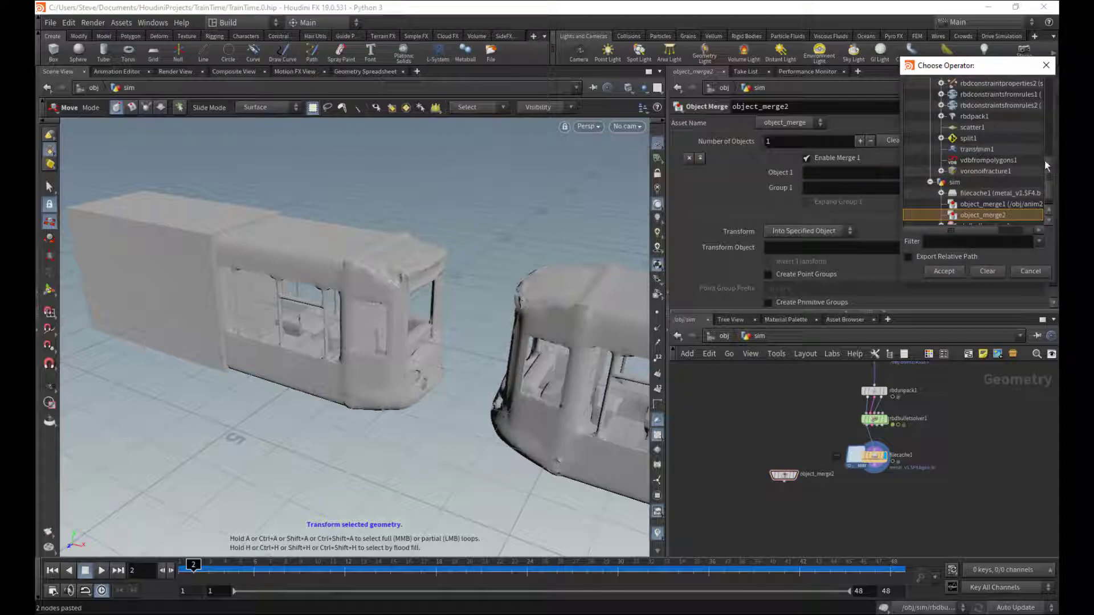
{"action": "left_click", "coordinate": [969, 128]}
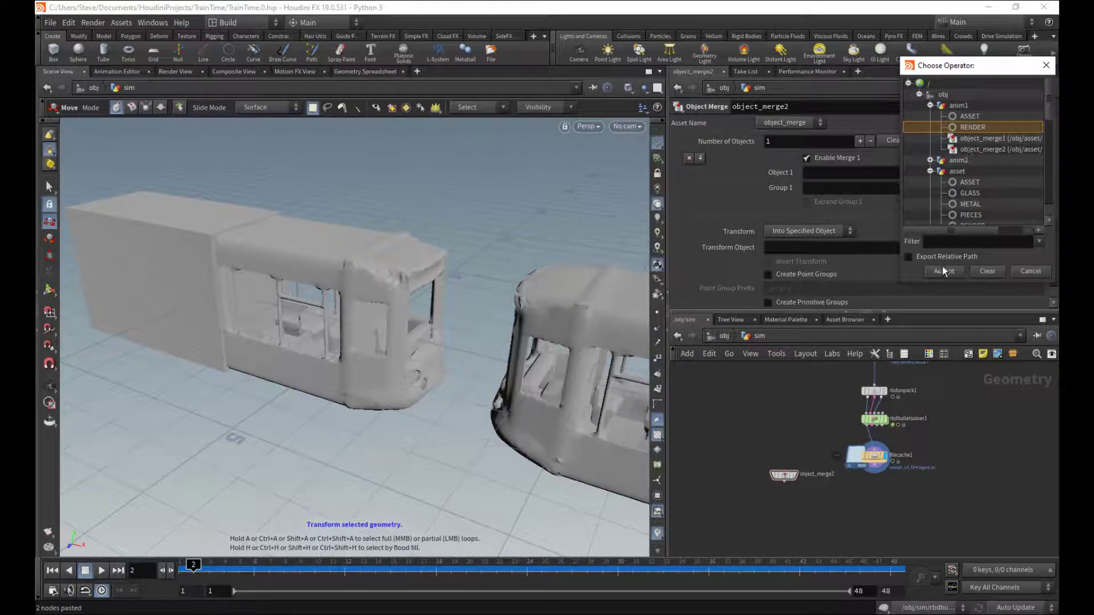
{"action": "left_click", "coordinate": [942, 272]}
- Display the new Object Merge, set its source to /obj/anim*/RENDER and its transform to Into This Object
{"action": "left_click", "coordinate": [796, 481]}
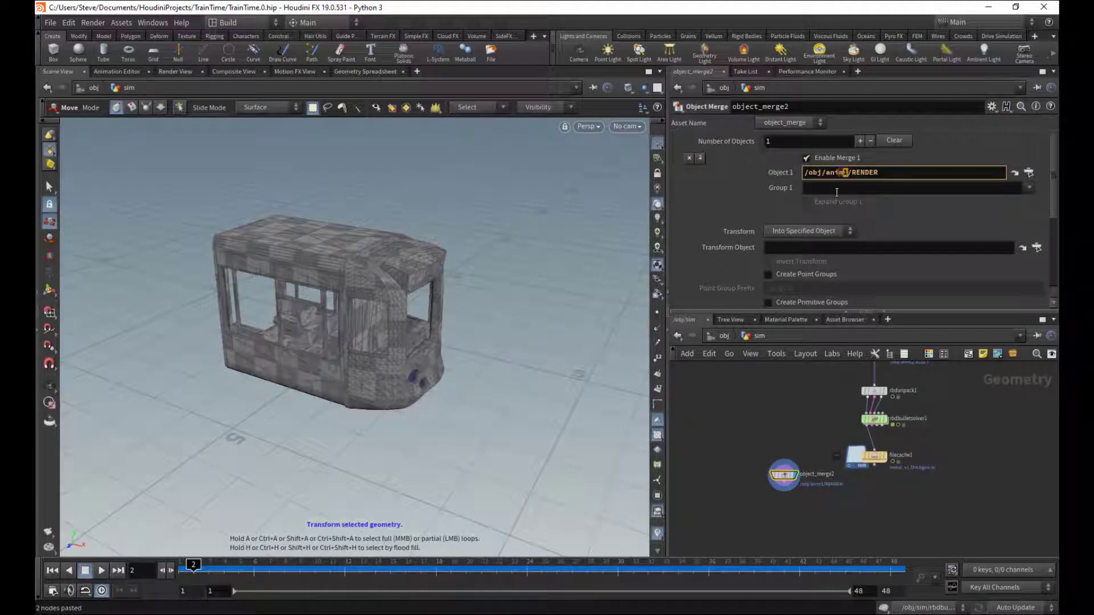
{"action": "left_click", "coordinate": [805, 230]}
{"action": "left_click", "coordinate": [798, 249]}
{"action": "key", "text": "space"}
- Check both merged render cars by scrubbing the timeline, ending on frame 1
{"action": "left_click_drag", "start_coordinate": [516, 353], "coordinate": [575, 354]}
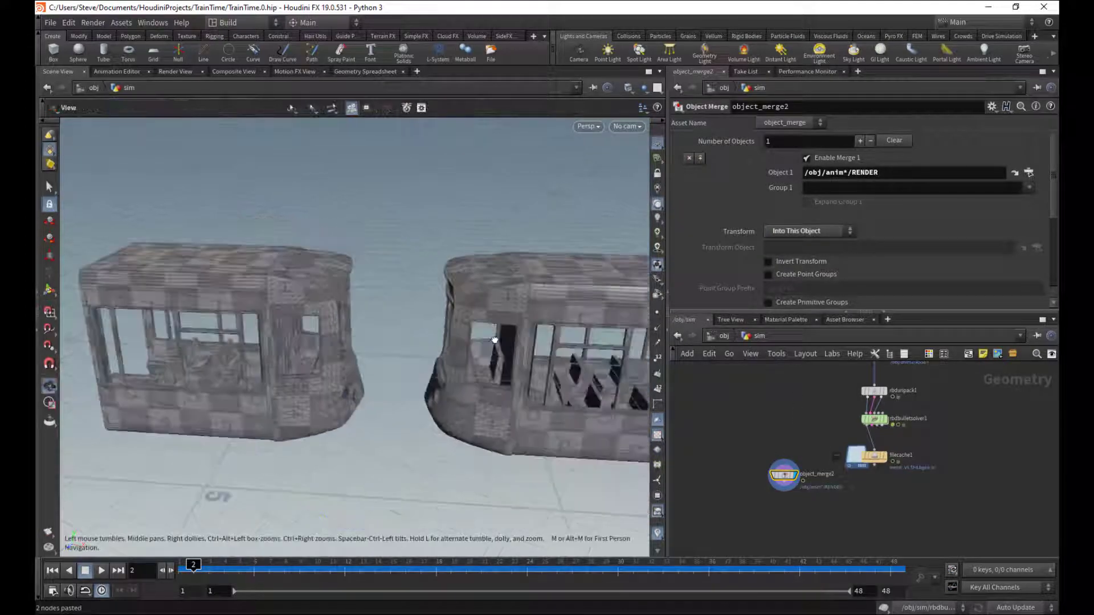
{"action": "right_click_drag", "start_coordinate": [575, 354], "coordinate": [535, 364]}
{"action": "middle_click_drag", "start_coordinate": [535, 365], "coordinate": [494, 347]}
{"action": "right_click_drag", "start_coordinate": [493, 347], "coordinate": [399, 376]}
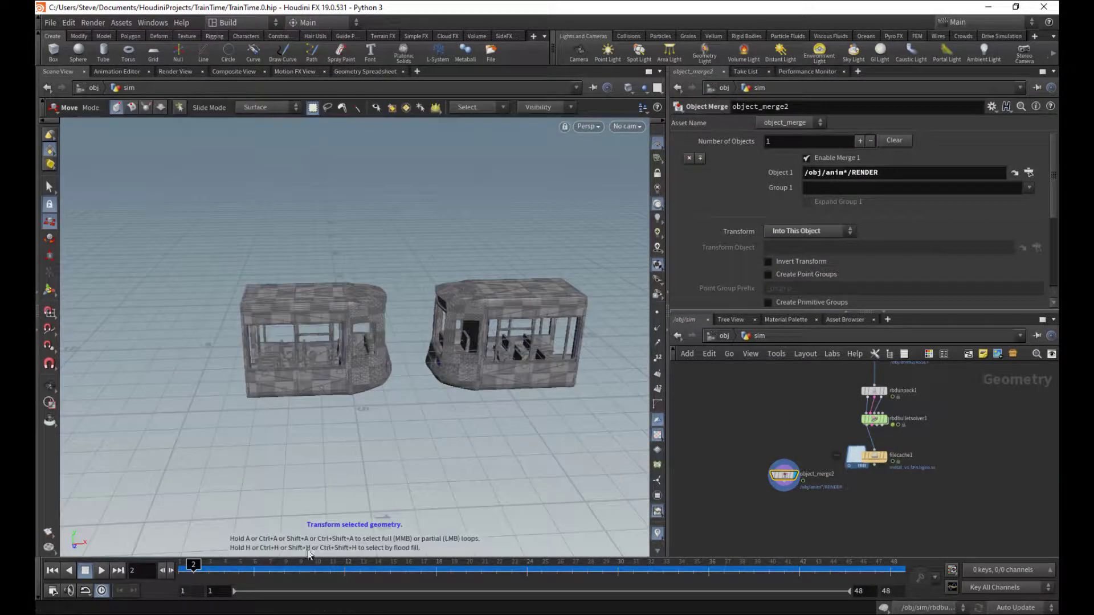
{"action": "left_click_drag", "start_coordinate": [379, 573], "coordinate": [182, 572]}
- Add a Point Deform node below the render Object Merge in the sim network
{"action": "scroll", "coordinate": [786, 491], "scroll_direction": "up", "scroll_amount": 5}
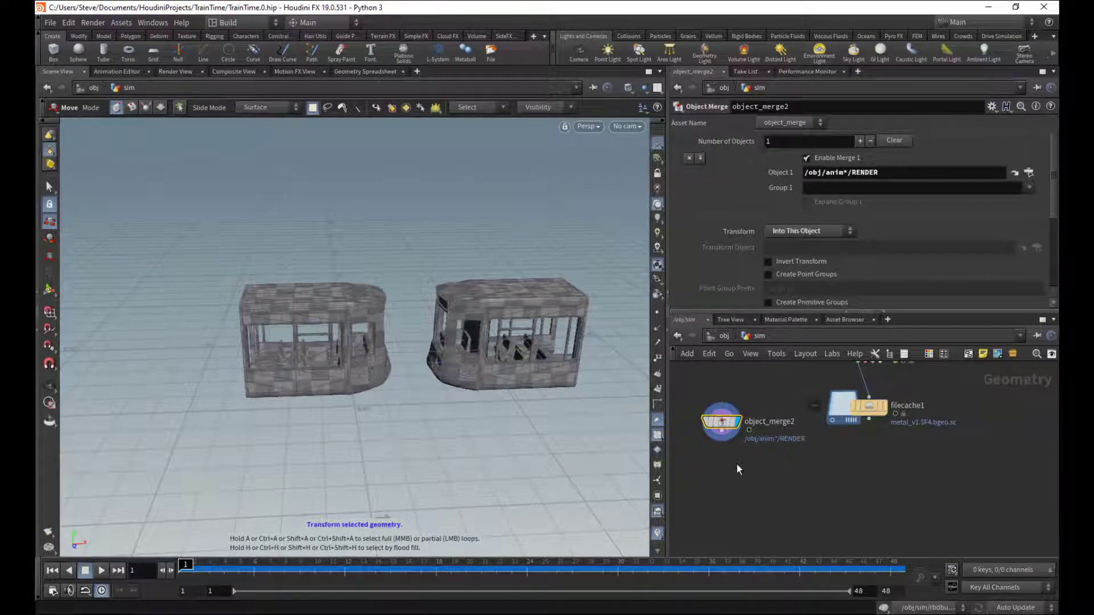
{"action": "key", "text": "Tab"}
{"action": "type", "text": "pn"}
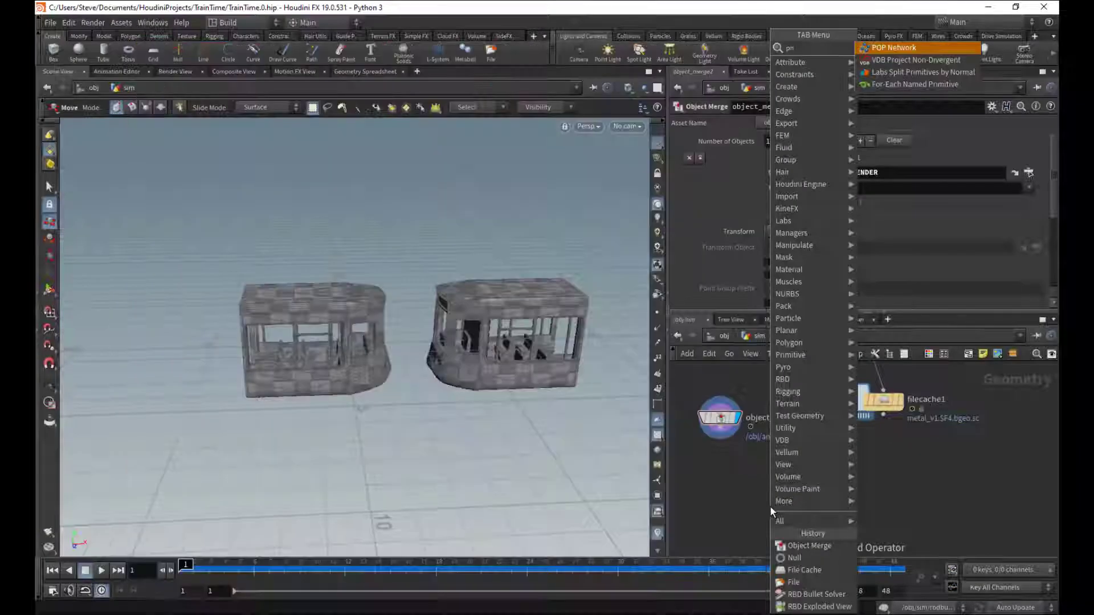
{"action": "key", "text": "BackSpace"}
{"action": "key", "text": "Escape"}
{"action": "key", "text": "Tab"}
{"action": "type", "text": "poin"}
{"action": "key", "text": "Down"}
{"action": "key", "text": "Return"}
{"action": "left_click", "coordinate": [770, 506]}
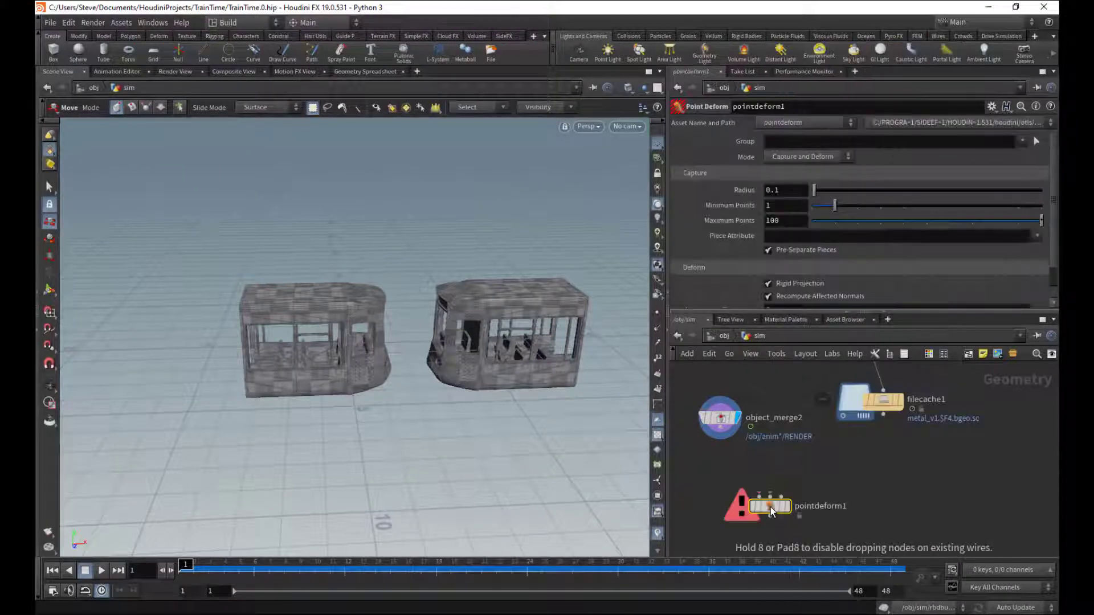
- Place an RBD Deform Pieces node near the Point Deform as an alternative and delete it
{"action": "scroll", "coordinate": [773, 451], "scroll_direction": "up", "scroll_amount": 3}
{"action": "key", "text": "Tab"}
{"action": "type", "text": "rbd de"}
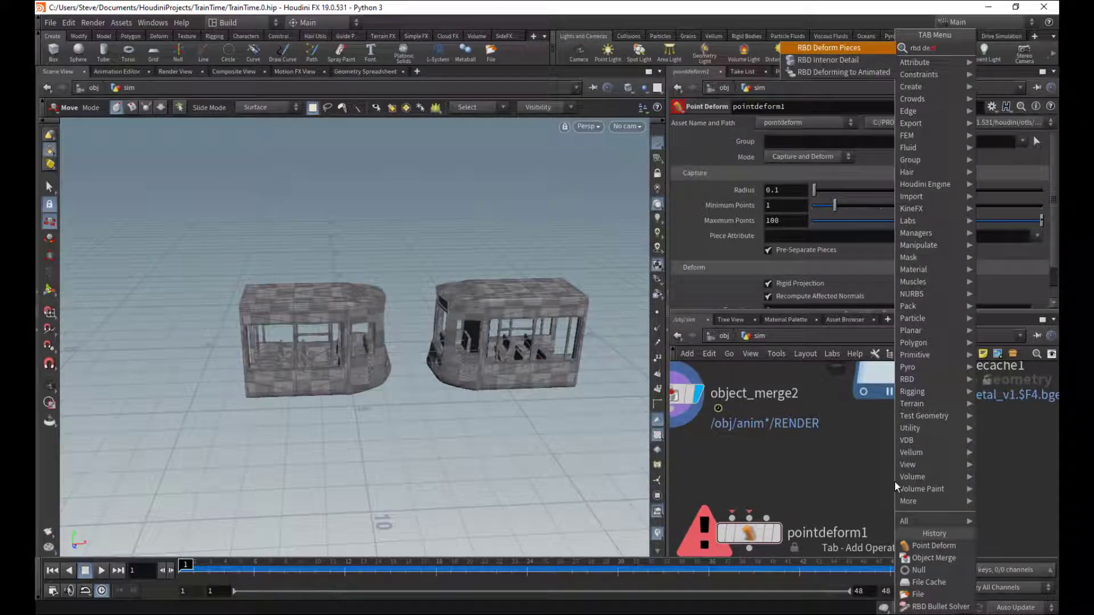
{"action": "key", "text": "Return"}
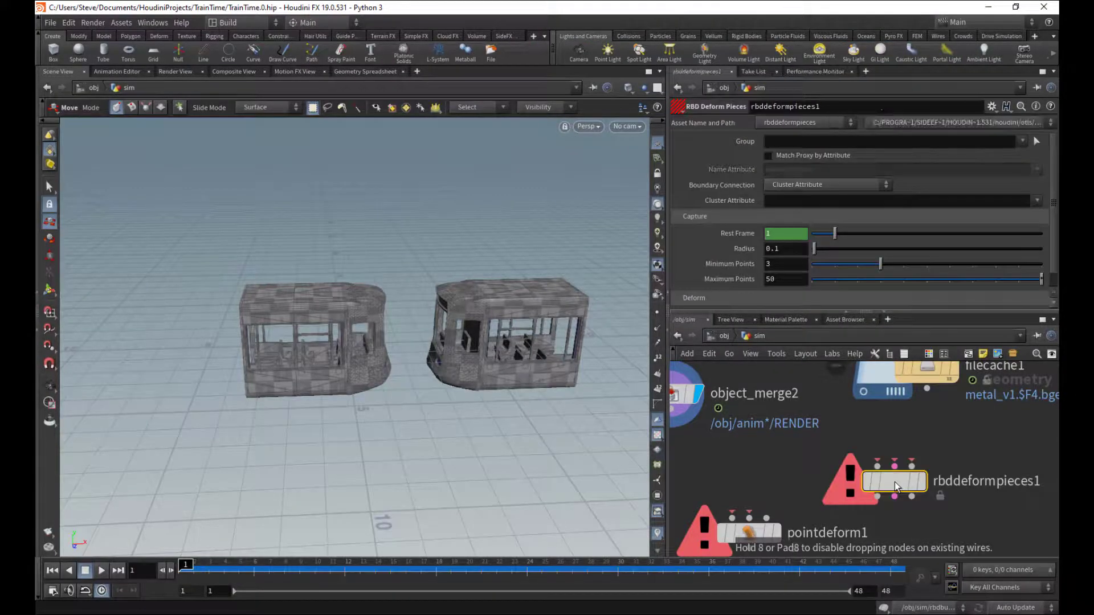
{"action": "left_click", "coordinate": [926, 491]}
{"action": "scroll", "coordinate": [929, 450], "scroll_direction": "down", "scroll_amount": 1}
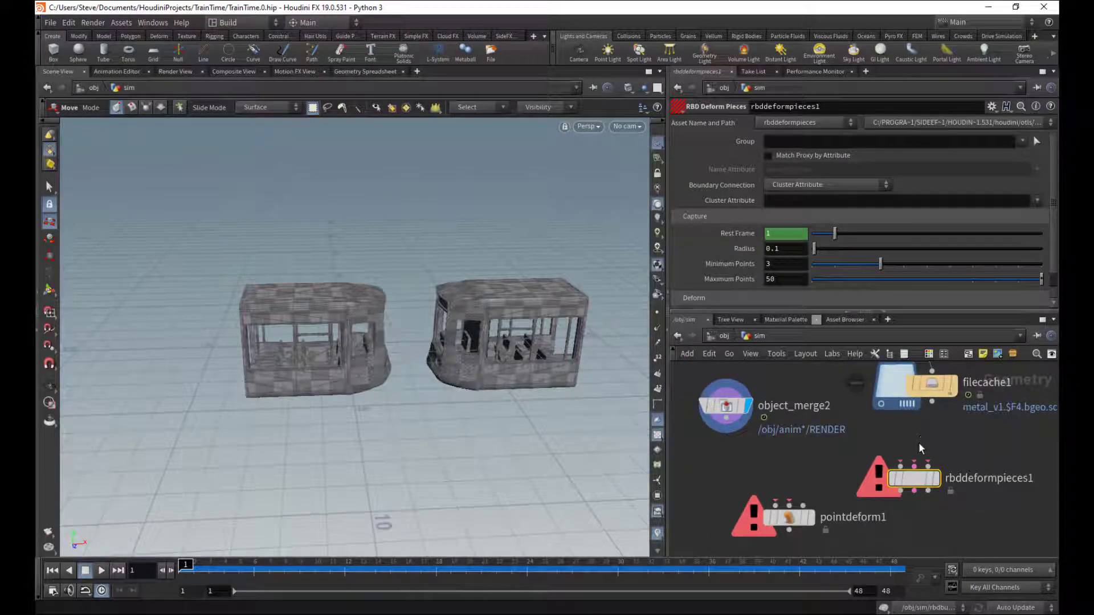
{"action": "mouse_move", "coordinate": [909, 485]}
{"action": "key", "text": "Delete"}
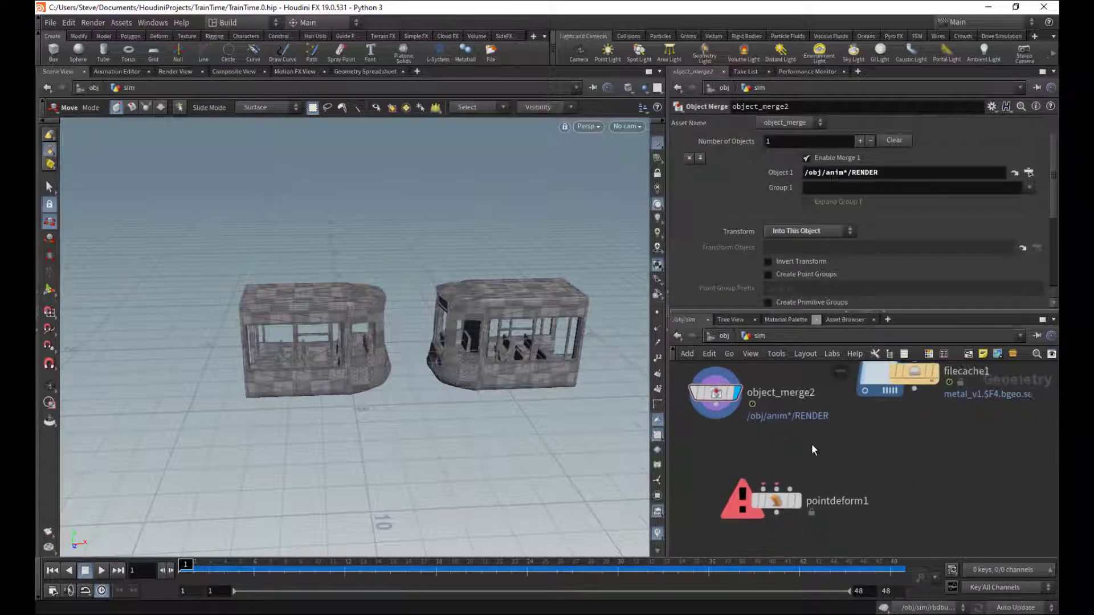
- Connect the render Object Merge to the Point Deform's first input
{"action": "left_click", "coordinate": [716, 404]}
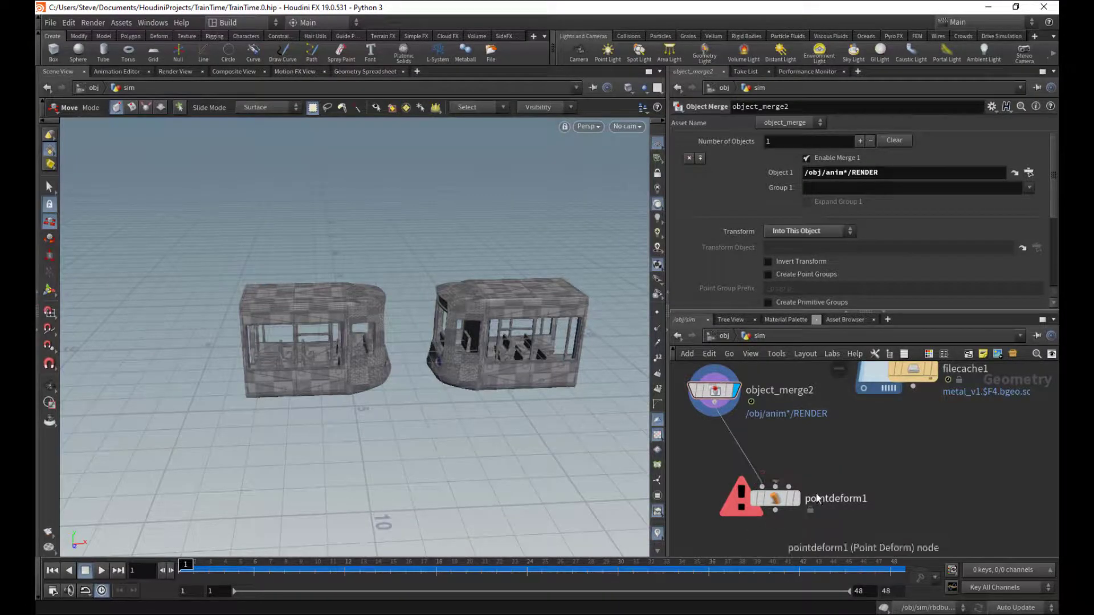
{"action": "mouse_move", "coordinate": [798, 466]}
{"action": "middle_click_drag", "start_coordinate": [799, 484], "coordinate": [785, 514]}
{"action": "middle_click_drag", "start_coordinate": [812, 462], "coordinate": [829, 431]}
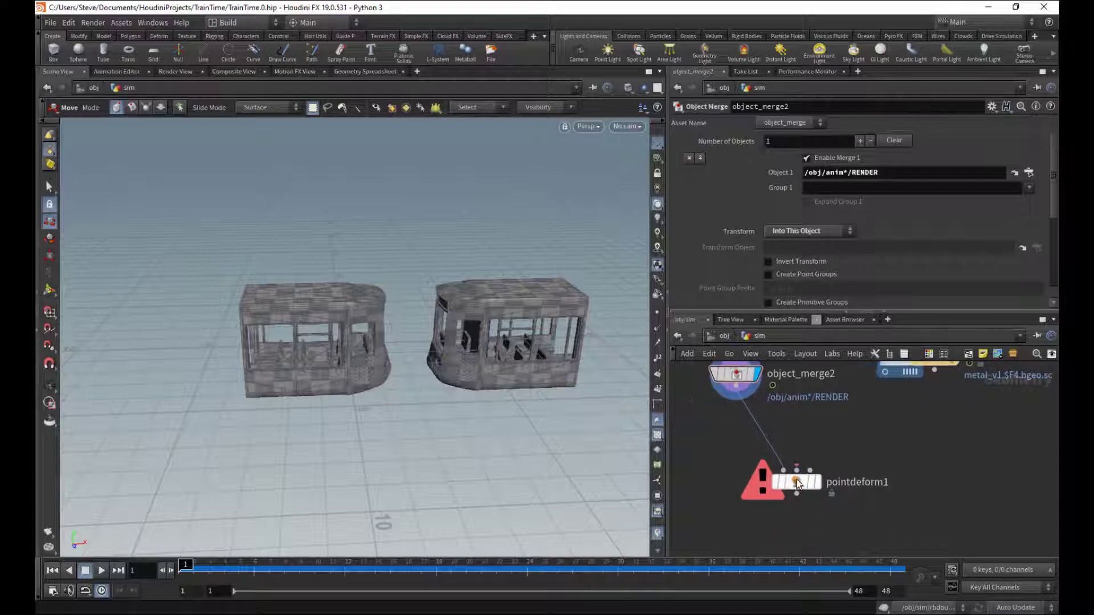
- Insert a Time Shift node between the render Object Merge and the Point Deform
{"action": "left_click_drag", "start_coordinate": [798, 478], "coordinate": [791, 505]}
{"action": "mouse_move", "coordinate": [776, 497]}
{"action": "middle_mouse_down"}
{"action": "mouse_move", "coordinate": [774, 541]}
{"action": "mouse_move", "coordinate": [783, 493]}
{"action": "middle_mouse_up"}
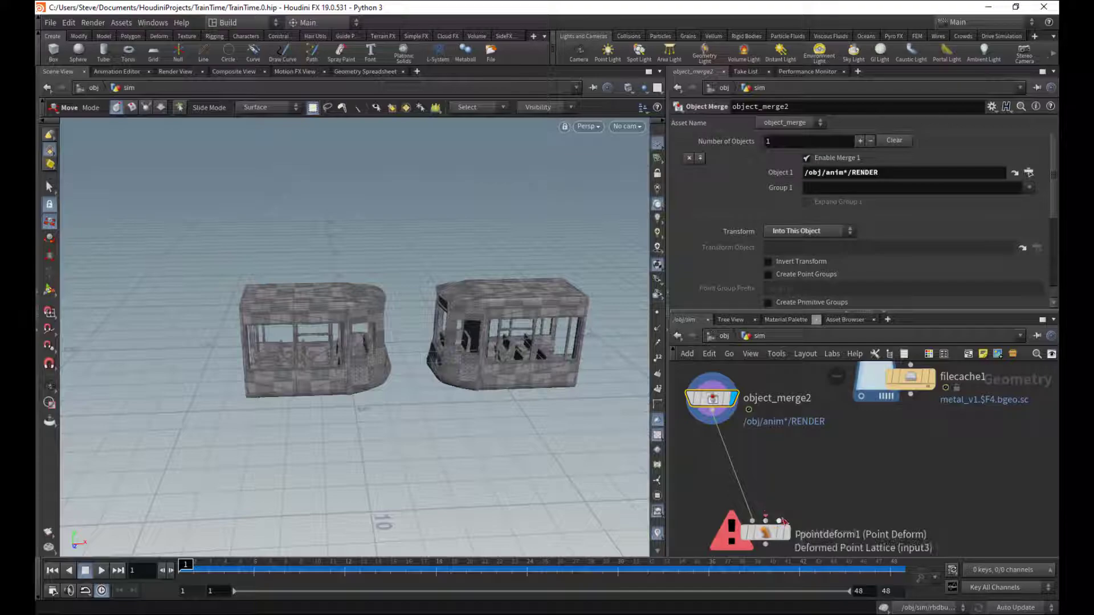
{"action": "middle_click_drag", "start_coordinate": [820, 501], "coordinate": [778, 505]}
{"action": "left_click_drag", "start_coordinate": [918, 459], "coordinate": [924, 473]}
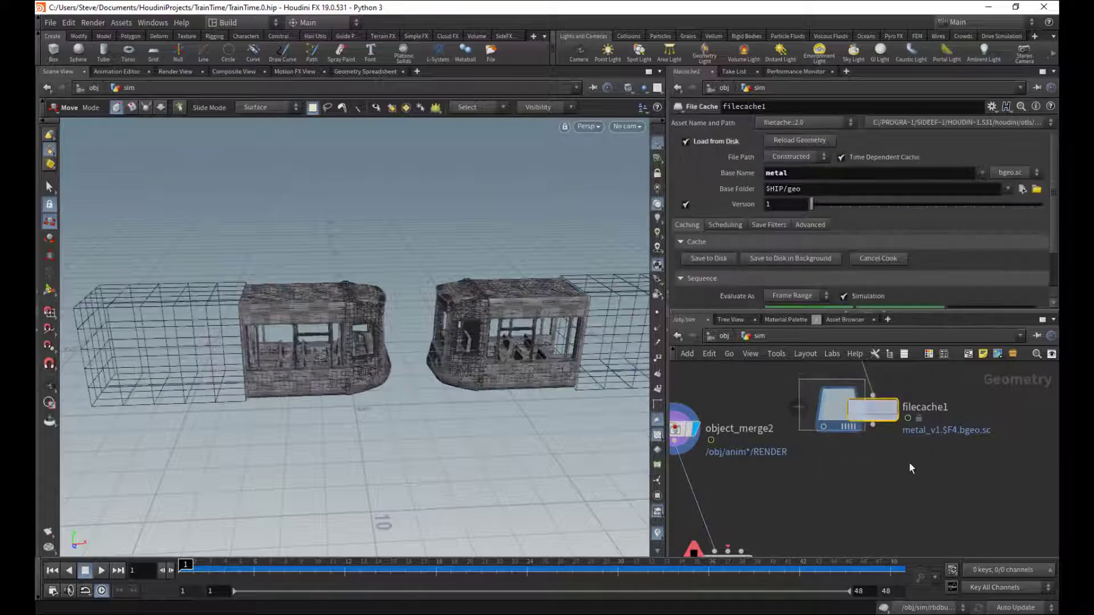
{"action": "middle_click_drag", "start_coordinate": [783, 510], "coordinate": [846, 459]}
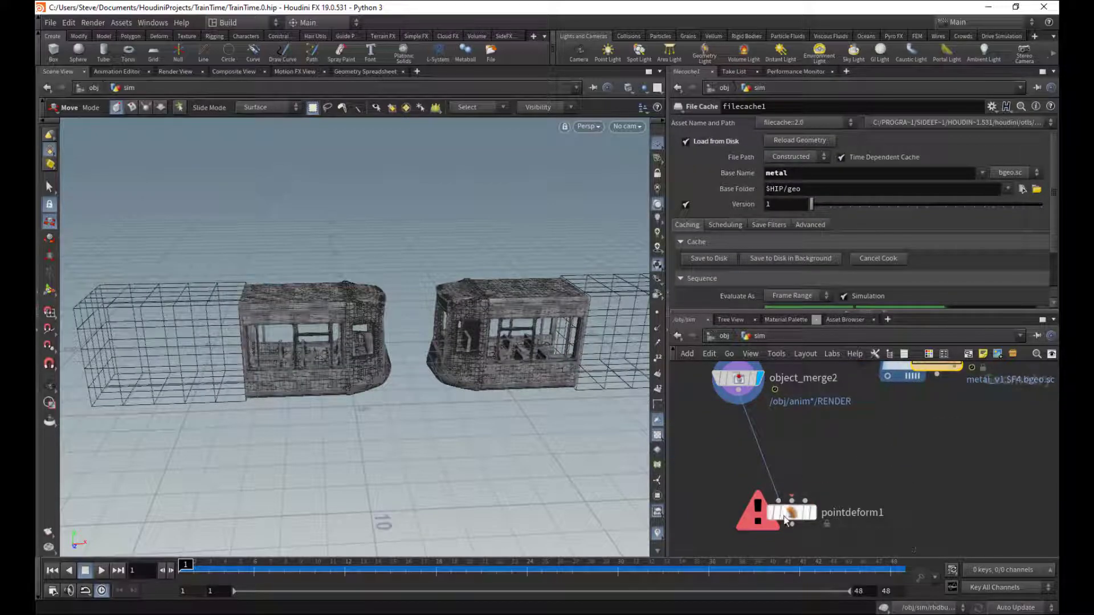
{"action": "left_click_drag", "start_coordinate": [780, 508], "coordinate": [760, 499]}
{"action": "key", "text": "Tab"}
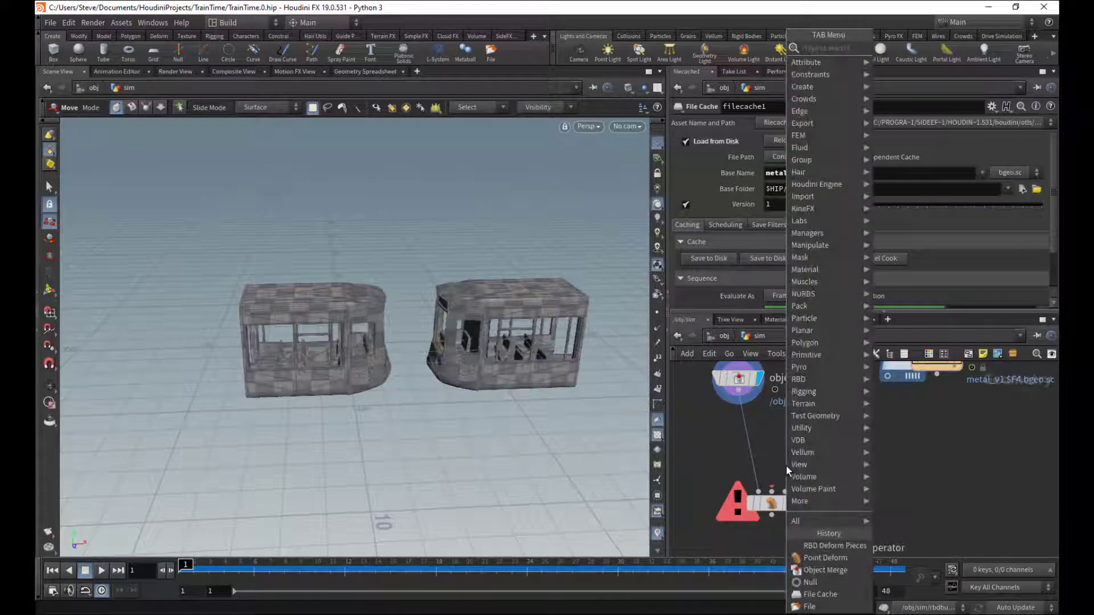
{"action": "type", "text": "time"}
{"action": "key", "text": "Return"}
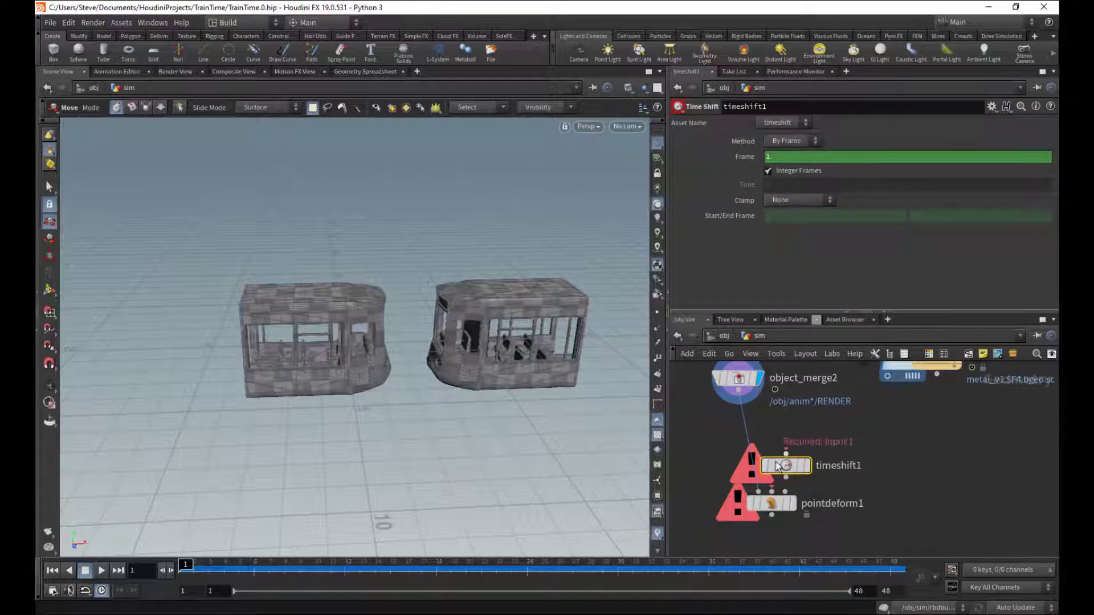
{"action": "left_click", "coordinate": [744, 444]}
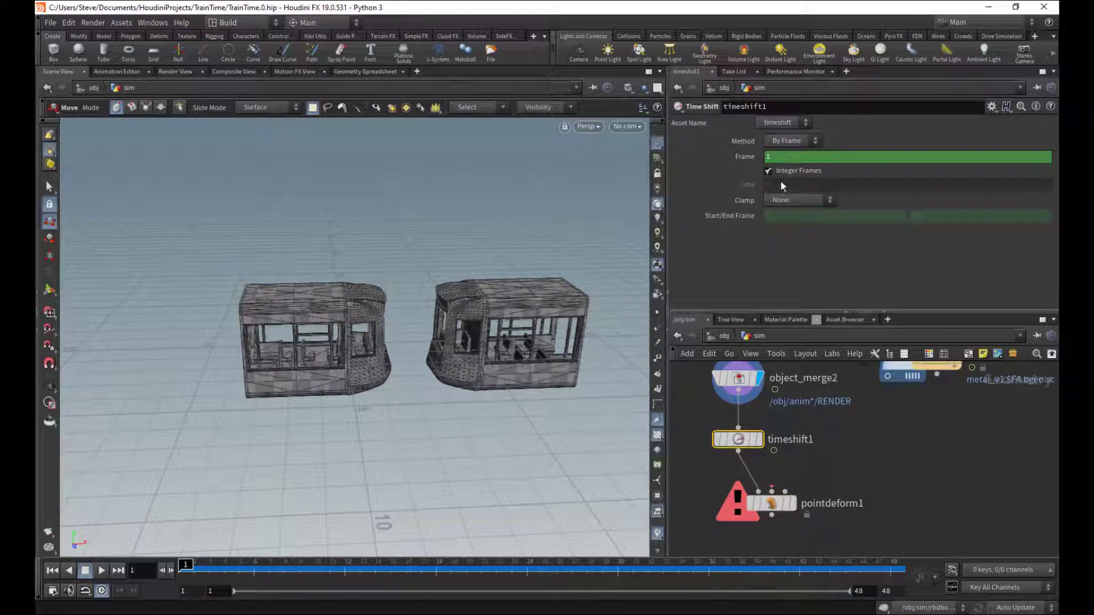
- Replace the Time Shift's frame expression with a relative reference to the RBD Bullet Solver's start frame and check it by scrubbing
{"action": "middle_click_drag", "start_coordinate": [874, 454], "coordinate": [855, 582]}
{"action": "left_click_drag", "start_coordinate": [853, 404], "coordinate": [937, 435]}
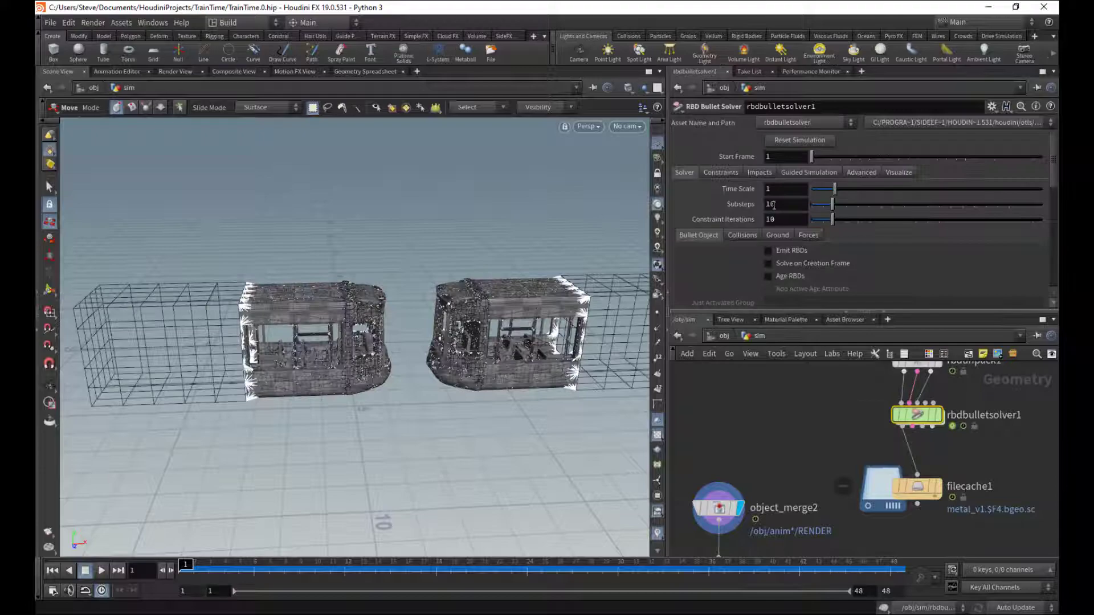
{"action": "right_click", "coordinate": [734, 160]}
{"action": "left_click", "coordinate": [754, 236]}
{"action": "middle_click_drag", "start_coordinate": [791, 388], "coordinate": [811, 289]}
{"action": "left_click", "coordinate": [739, 470]}
{"action": "right_click", "coordinate": [744, 158]}
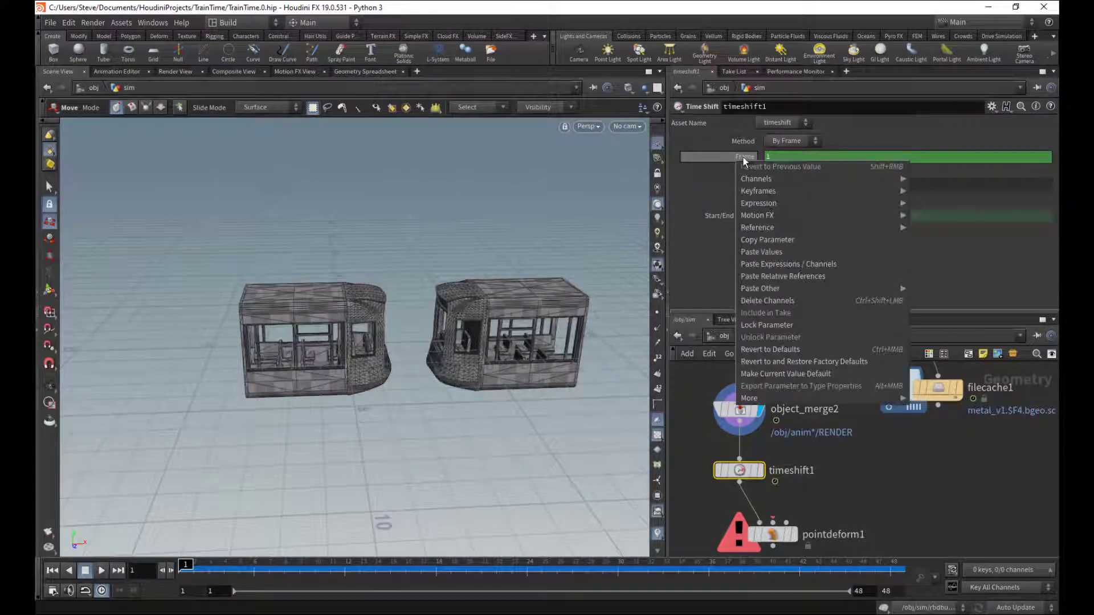
{"action": "left_click", "coordinate": [770, 290]}
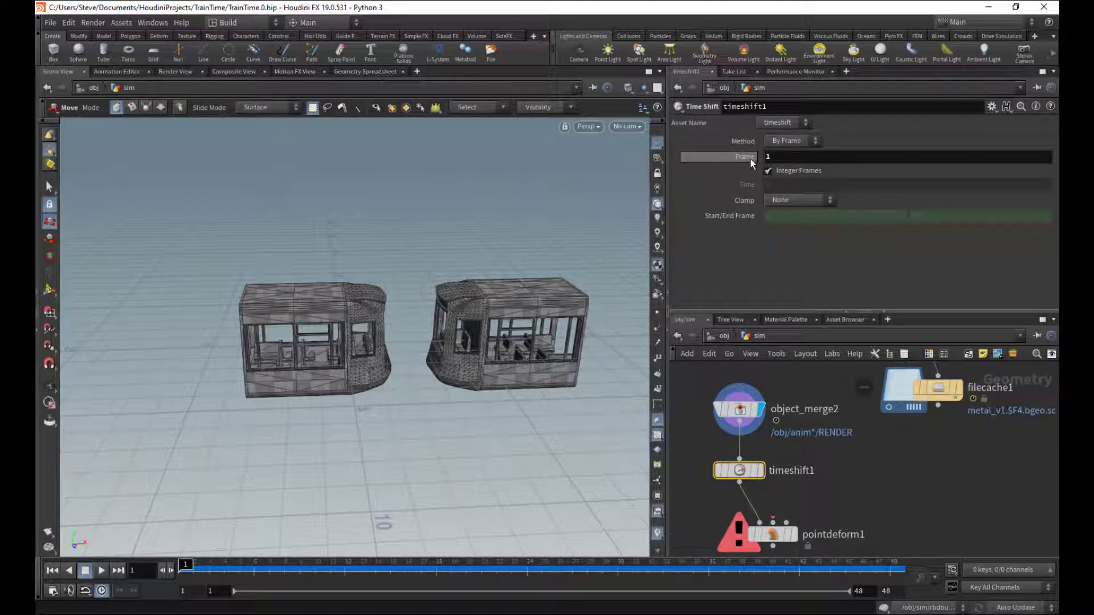
{"action": "right_click", "coordinate": [749, 159]}
{"action": "left_click", "coordinate": [787, 278]}
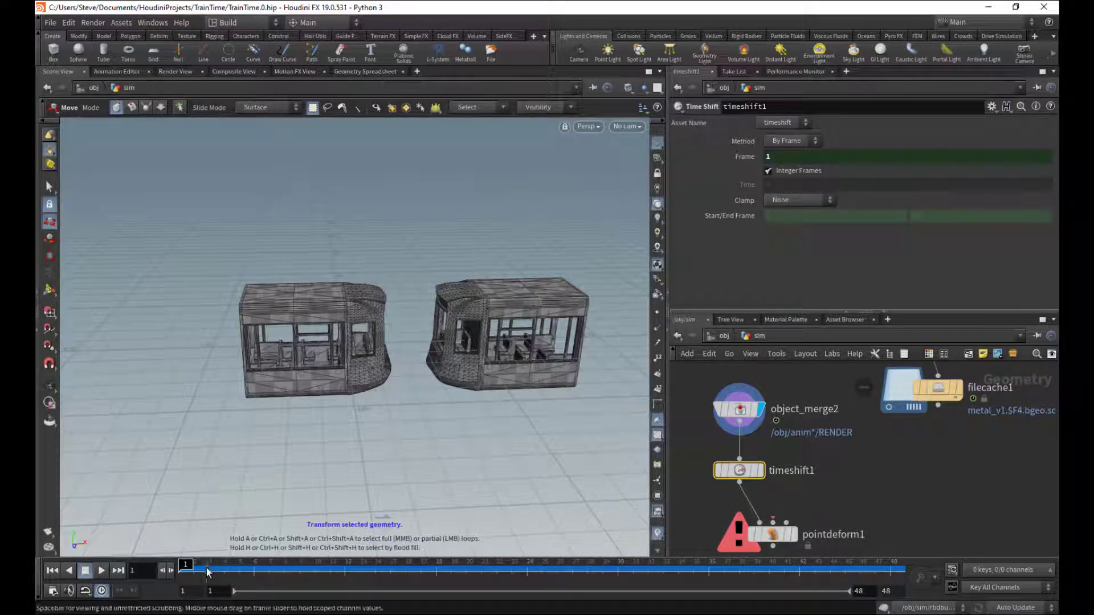
{"action": "left_click_drag", "start_coordinate": [206, 571], "coordinate": [183, 571]}
- Duplicate the Time Shift, feed the copy from the metal File Cache, and wire it into the Point Deform's second input
{"action": "left_click", "coordinate": [842, 495]}
{"action": "middle_click_drag", "start_coordinate": [844, 496], "coordinate": [860, 443]}
{"action": "left_click_drag", "start_coordinate": [769, 499], "coordinate": [818, 527]}
{"action": "middle_click_drag", "start_coordinate": [846, 452], "coordinate": [829, 468]}
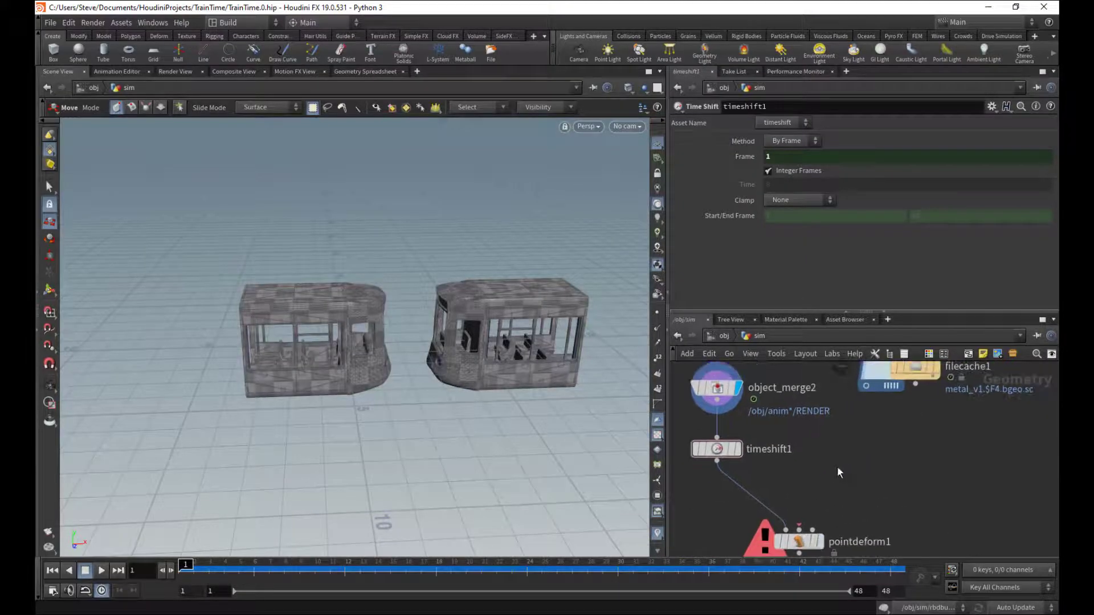
{"action": "left_click", "coordinate": [726, 451]}
{"action": "key", "text": "ctrl+v"}
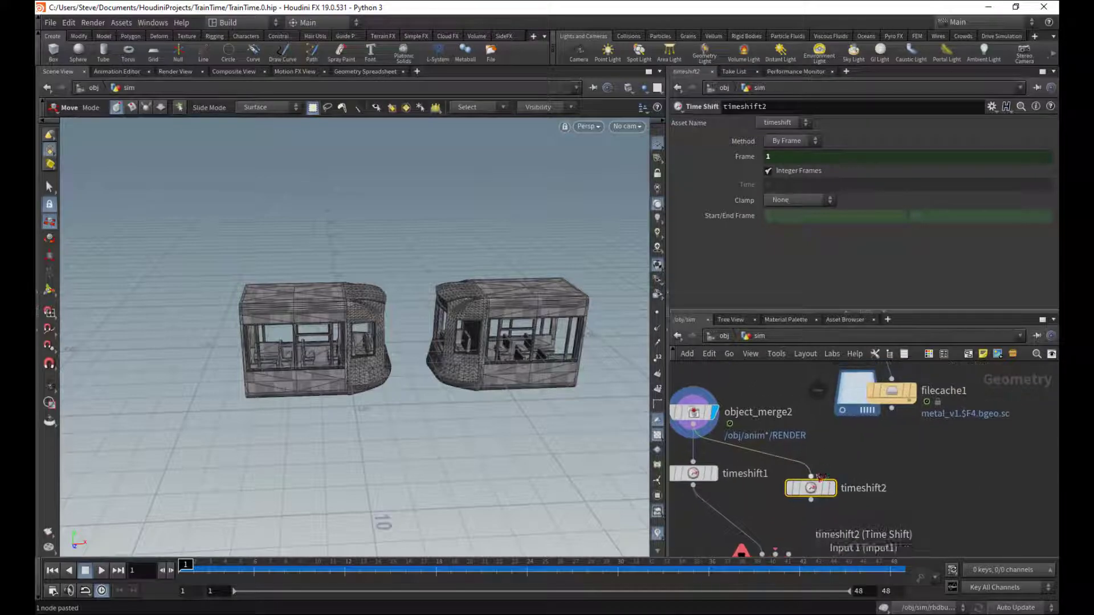
{"action": "left_click_drag", "start_coordinate": [889, 418], "coordinate": [891, 412]}
{"action": "left_click", "coordinate": [832, 488]}
{"action": "left_click_drag", "start_coordinate": [812, 490], "coordinate": [820, 482]}
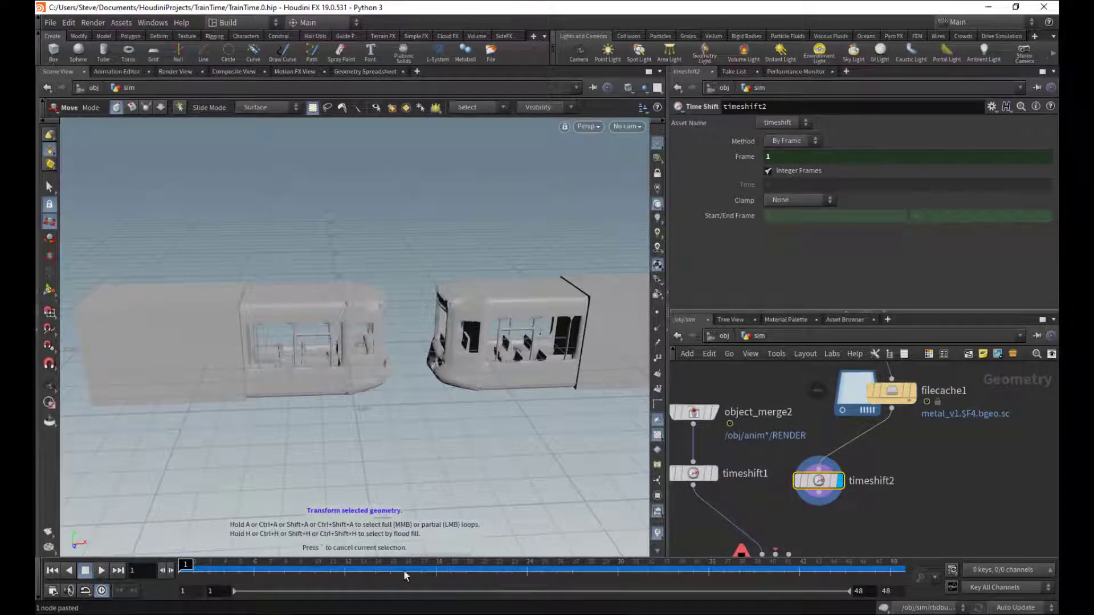
{"action": "left_click_drag", "start_coordinate": [540, 564], "coordinate": [269, 566]}
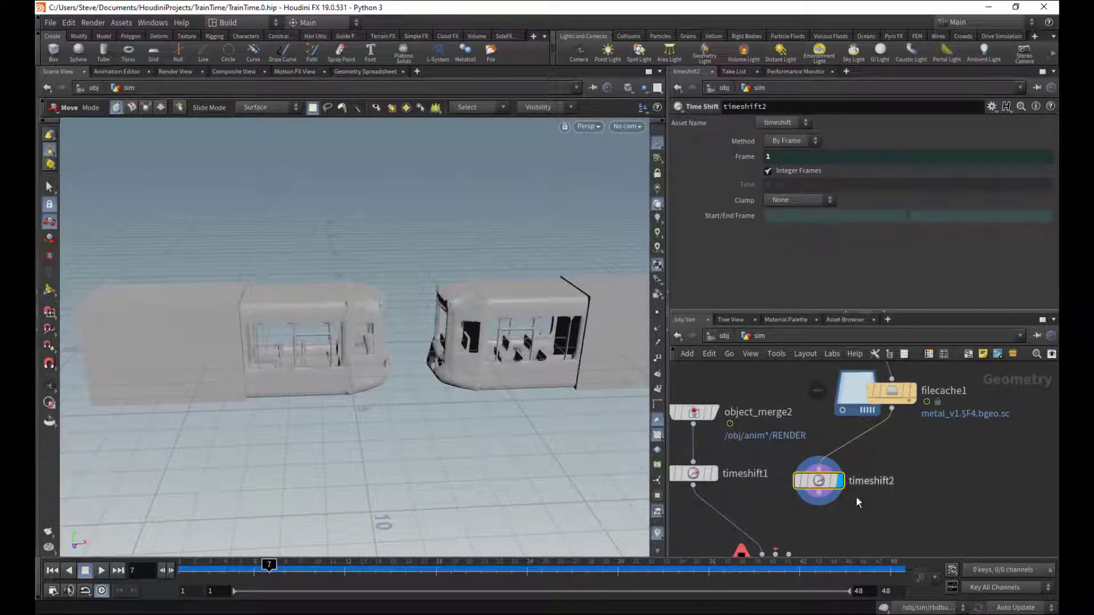
{"action": "middle_click_drag", "start_coordinate": [738, 478], "coordinate": [784, 448]}
{"action": "left_click_drag", "start_coordinate": [821, 524], "coordinate": [864, 444]}
- Compare the time-shifted render geometry with the time-shifted simulation geometry at the front of the train car
{"action": "left_click", "coordinate": [761, 446]}
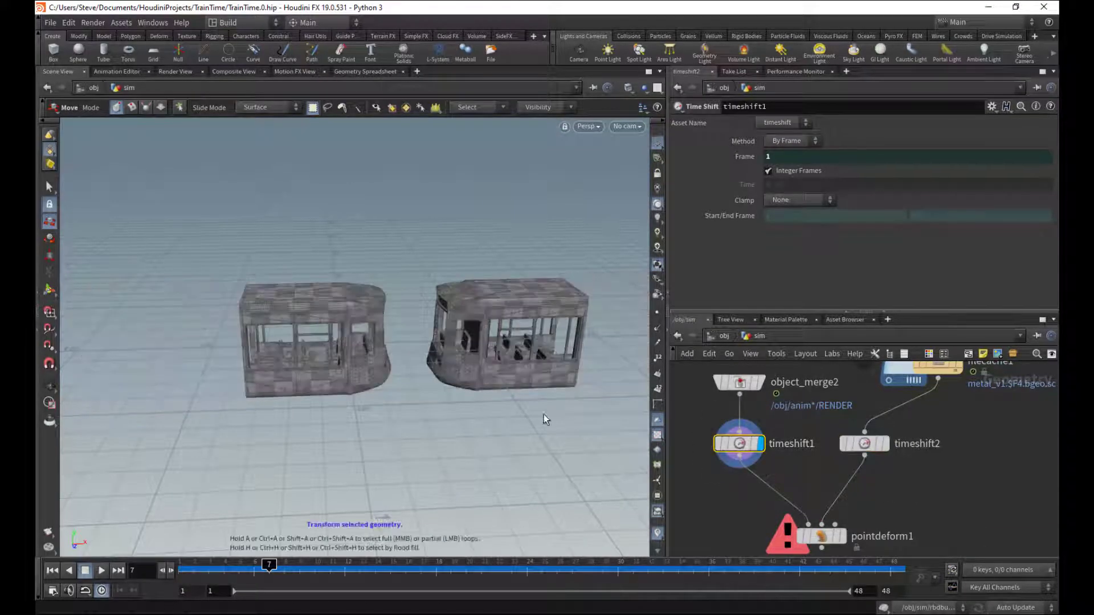
{"action": "right_click_drag", "start_coordinate": [302, 348], "coordinate": [483, 357], "text": "alt"}
{"action": "left_click_drag", "start_coordinate": [484, 357], "coordinate": [373, 365], "text": "alt"}
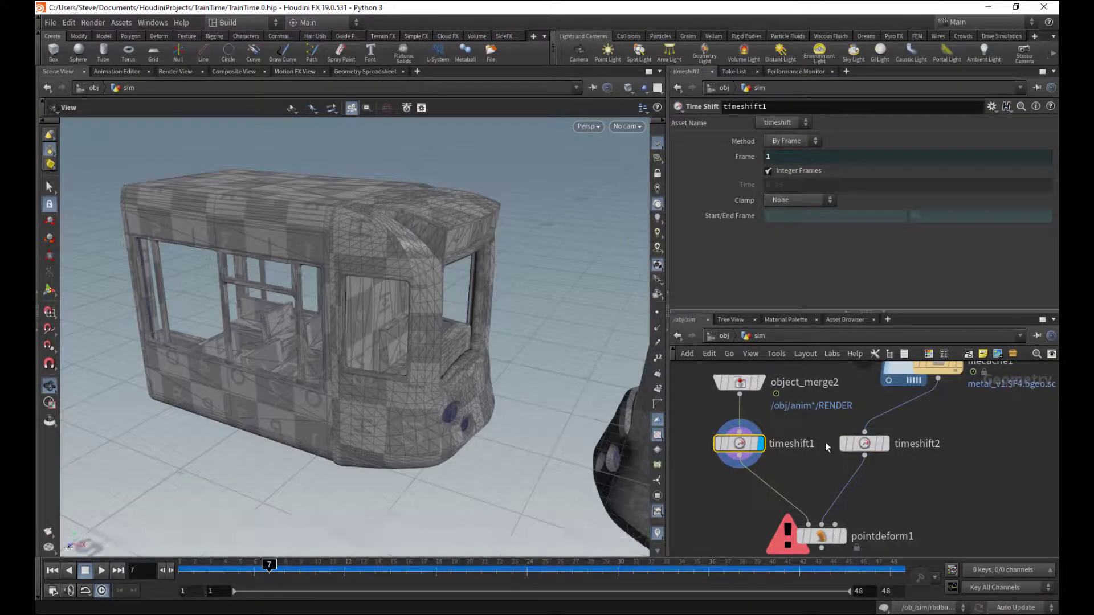
{"action": "left_click", "coordinate": [890, 446]}
{"action": "left_click", "coordinate": [866, 452]}
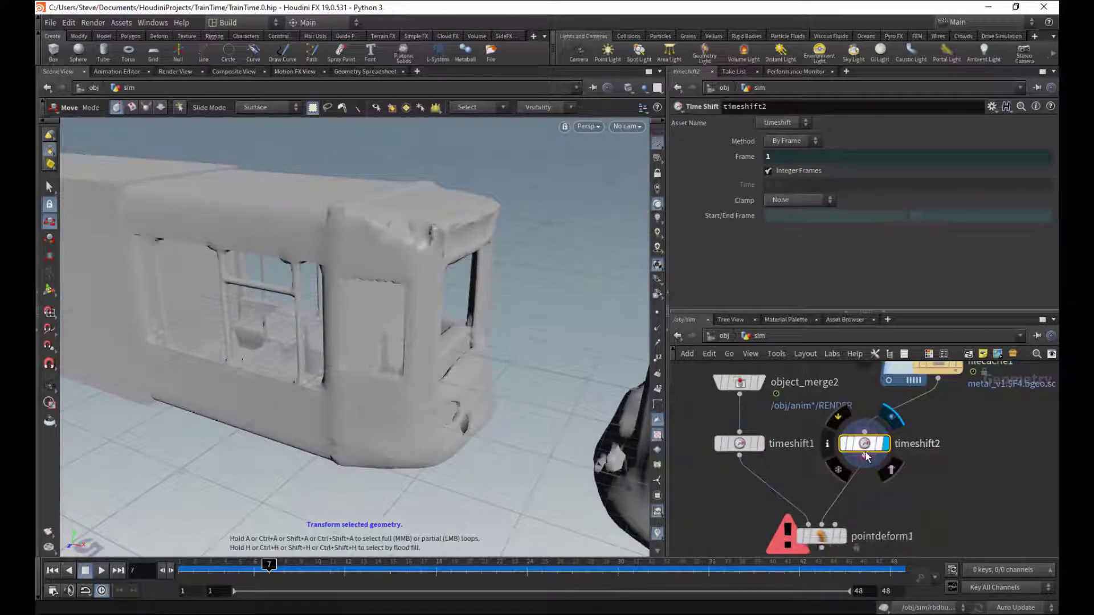
{"action": "middle_click_drag", "start_coordinate": [778, 490], "coordinate": [780, 474]}
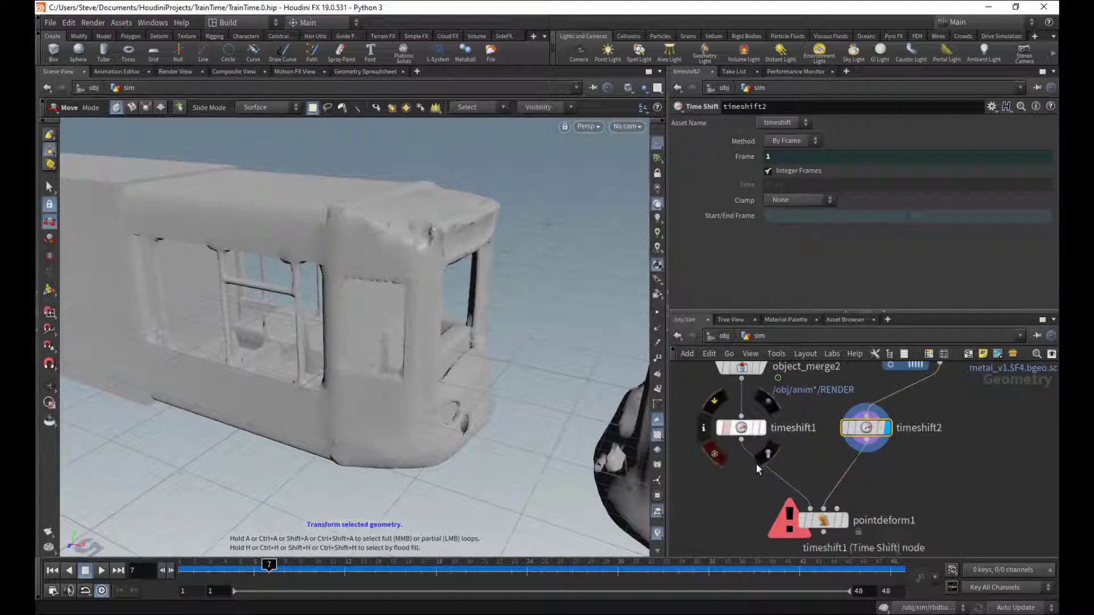
- Connect the metal File Cache to the Point Deform's third input and display the Point Deform
{"action": "middle_click_drag", "start_coordinate": [857, 502], "coordinate": [831, 487]}
{"action": "left_click_drag", "start_coordinate": [830, 511], "coordinate": [921, 514]}
{"action": "scroll", "coordinate": [920, 464], "scroll_direction": "down", "scroll_amount": 2}
{"action": "middle_click_drag", "start_coordinate": [920, 464], "coordinate": [860, 488]}
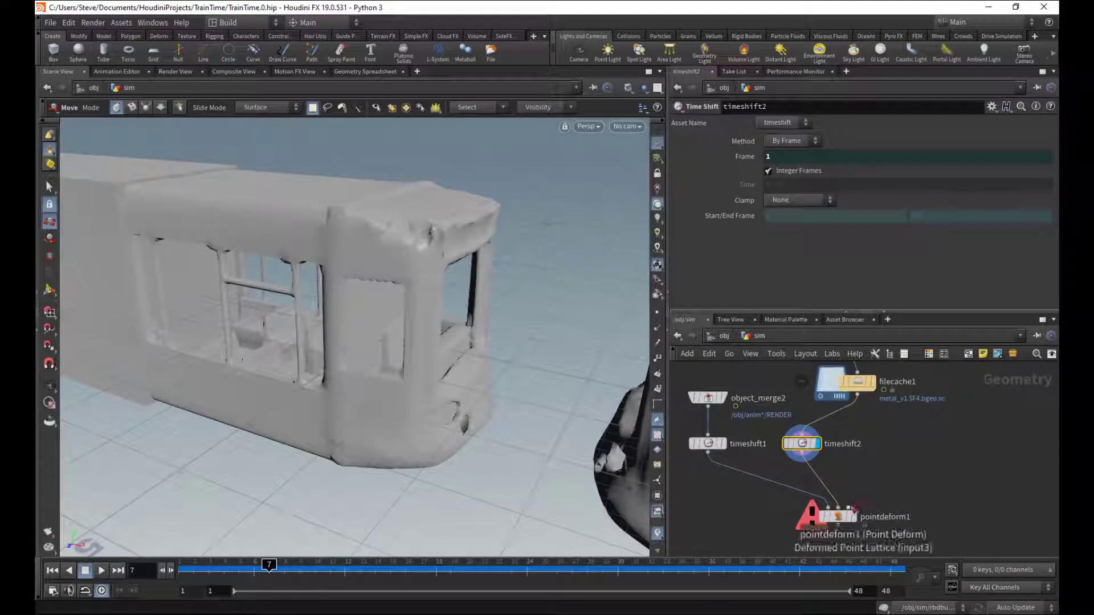
{"action": "left_click", "coordinate": [850, 508]}
{"action": "scroll", "coordinate": [897, 484], "scroll_direction": "up", "scroll_amount": 2}
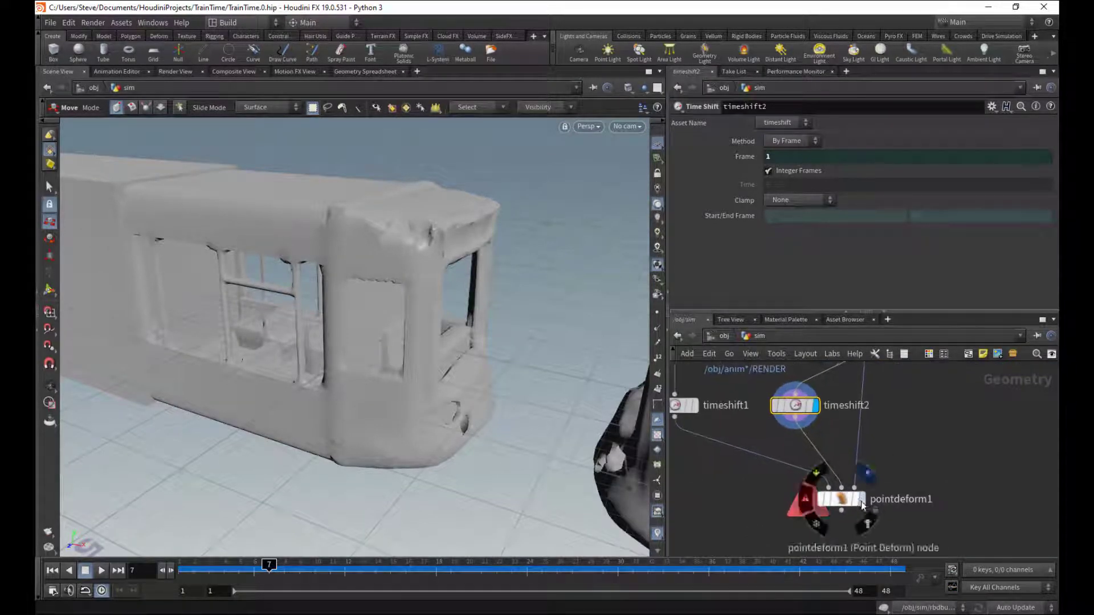
{"action": "left_click", "coordinate": [842, 499]}
{"action": "left_click", "coordinate": [858, 499]}
- Examine the deformed fronts of both train cars by scrubbing through the collision and viewing the impact up close
{"action": "mouse_move", "coordinate": [883, 438]}
{"action": "middle_mouse_down"}
{"action": "mouse_move", "coordinate": [863, 495]}
{"action": "mouse_move", "coordinate": [901, 439]}
{"action": "middle_mouse_up"}
{"action": "left_click", "coordinate": [844, 383]}
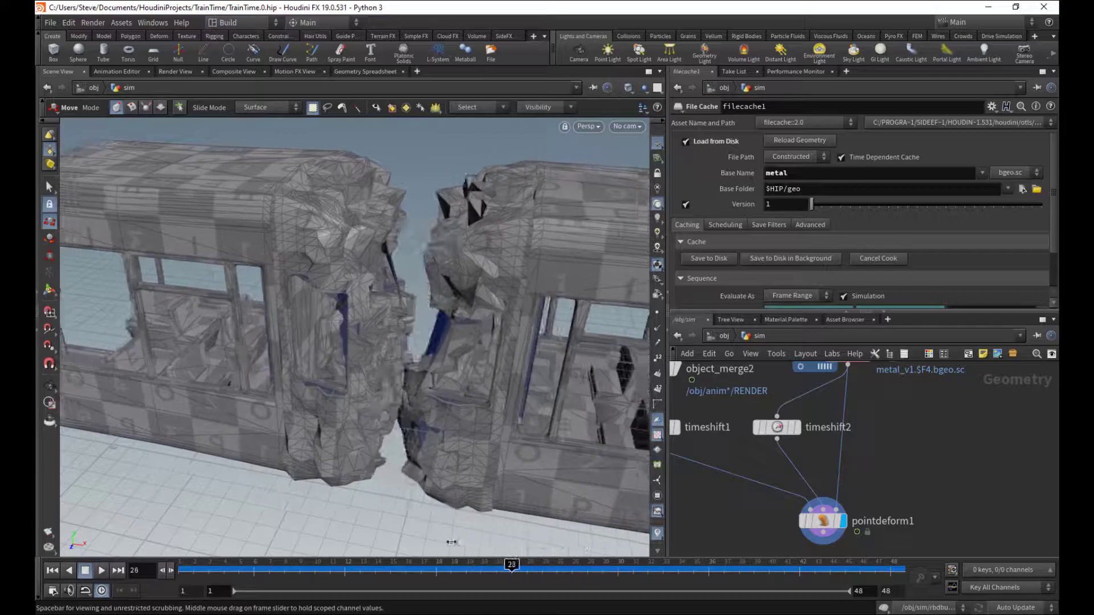
{"action": "left_click_drag", "start_coordinate": [267, 517], "coordinate": [377, 517]}
{"action": "left_click_drag", "start_coordinate": [411, 415], "coordinate": [490, 334], "text": "alt"}
- Move the second Time Shift and Point Deform lower, and display the metal File Cache to check its points
{"action": "middle_click_drag", "start_coordinate": [869, 469], "coordinate": [884, 432]}
{"action": "left_click_drag", "start_coordinate": [807, 426], "coordinate": [812, 492]}
{"action": "middle_click_drag", "start_coordinate": [880, 418], "coordinate": [861, 502]}
{"action": "middle_click", "coordinate": [843, 404]}
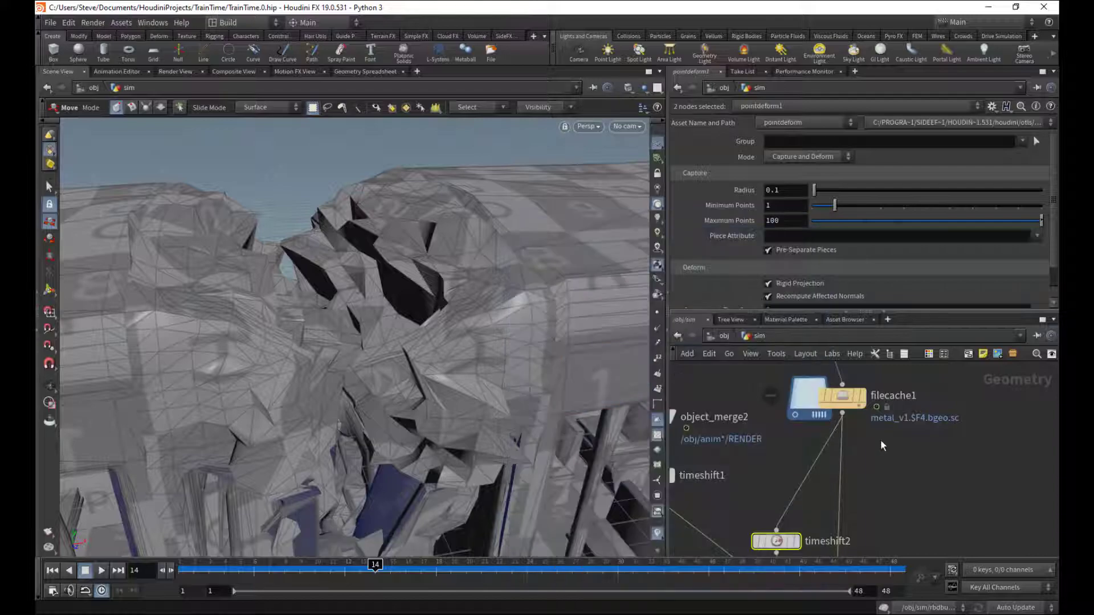
{"action": "left_click", "coordinate": [863, 397]}
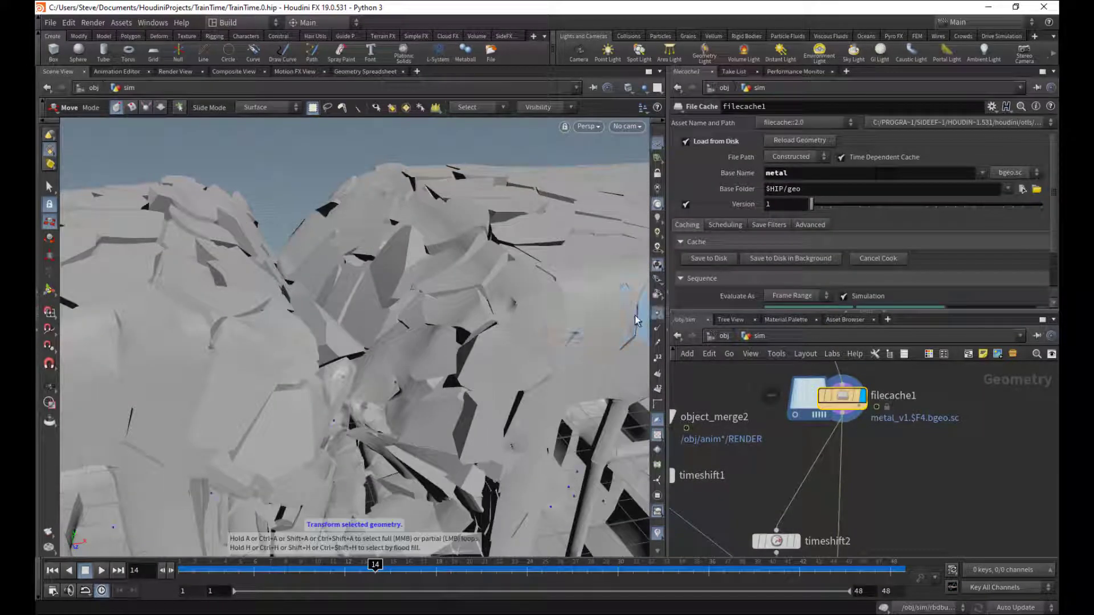
{"action": "left_click", "coordinate": [656, 312]}
- Branch an Add node off the metal File Cache, display it, and delete its geometry while keeping the points
{"action": "middle_click_drag", "start_coordinate": [899, 453], "coordinate": [885, 431]}
{"action": "key", "text": "Tab"}
{"action": "type", "text": "add"}
{"action": "left_click", "coordinate": [798, 48]}
{"action": "left_click", "coordinate": [914, 471]}
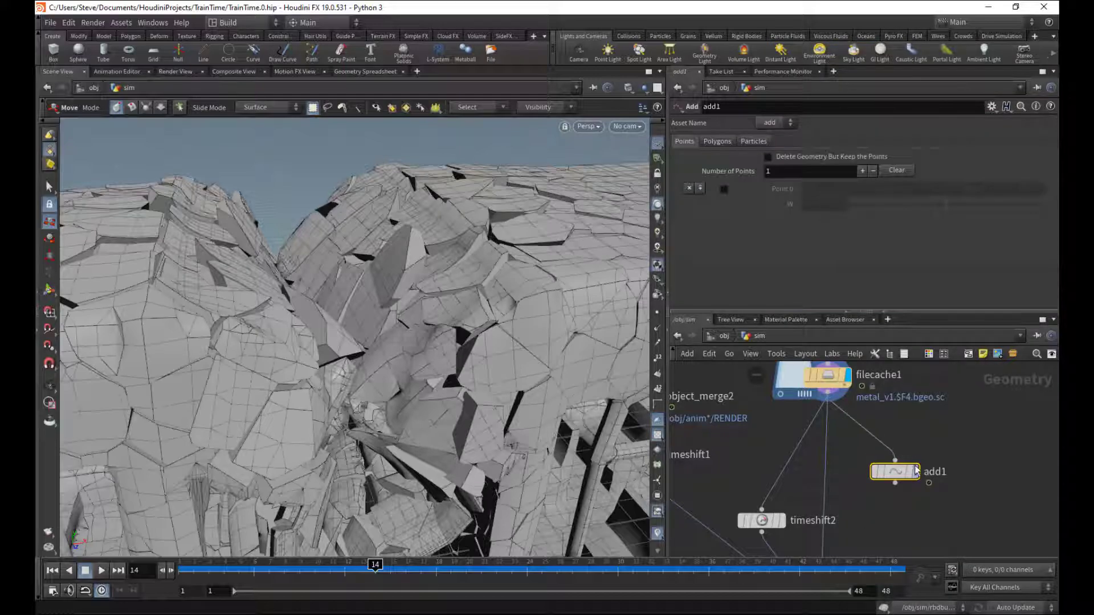
{"action": "left_click", "coordinate": [915, 471]}
{"action": "left_click", "coordinate": [769, 157]}
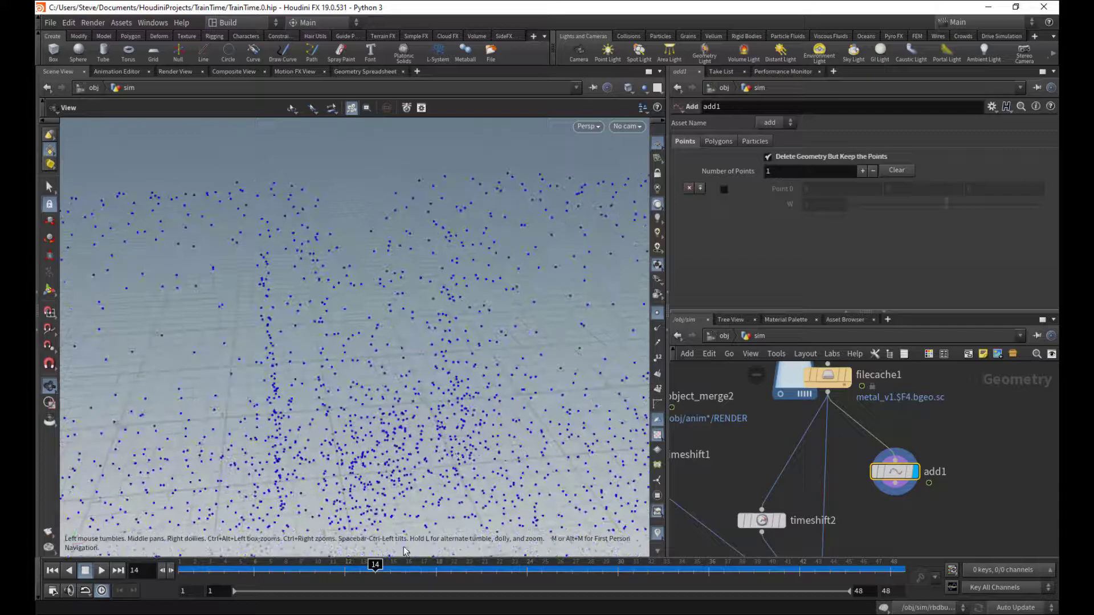
- Examine the isolated simulation points while scrubbing to frame 8, and delete the Add node
{"action": "left_click_drag", "start_coordinate": [515, 314], "coordinate": [523, 317], "text": "alt"}
{"action": "left_click_drag", "start_coordinate": [358, 567], "coordinate": [284, 567]}
{"action": "middle_click_drag", "start_coordinate": [861, 512], "coordinate": [866, 487]}
{"action": "key", "text": "Delete"}
- Insert an Unpack node directly below the metal File Cache, feeding both of its downstream connections, and display it
{"action": "middle_click_drag", "start_coordinate": [835, 423], "coordinate": [843, 474]}
{"action": "key", "text": "Tab"}
{"action": "type", "text": "unp"}
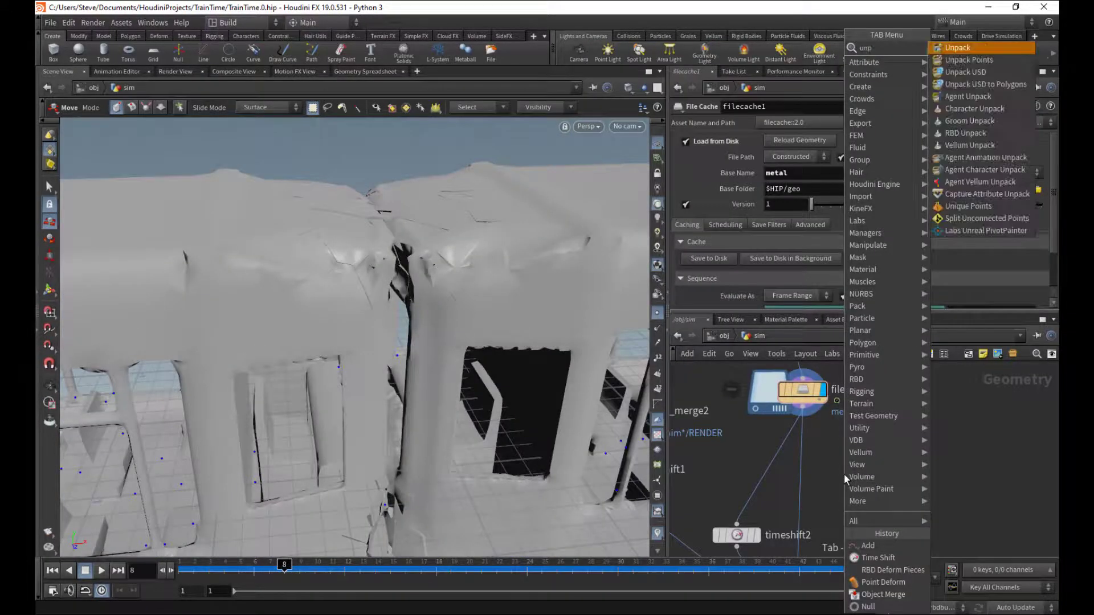
{"action": "key", "text": "Return"}
{"action": "left_click", "coordinate": [834, 458]}
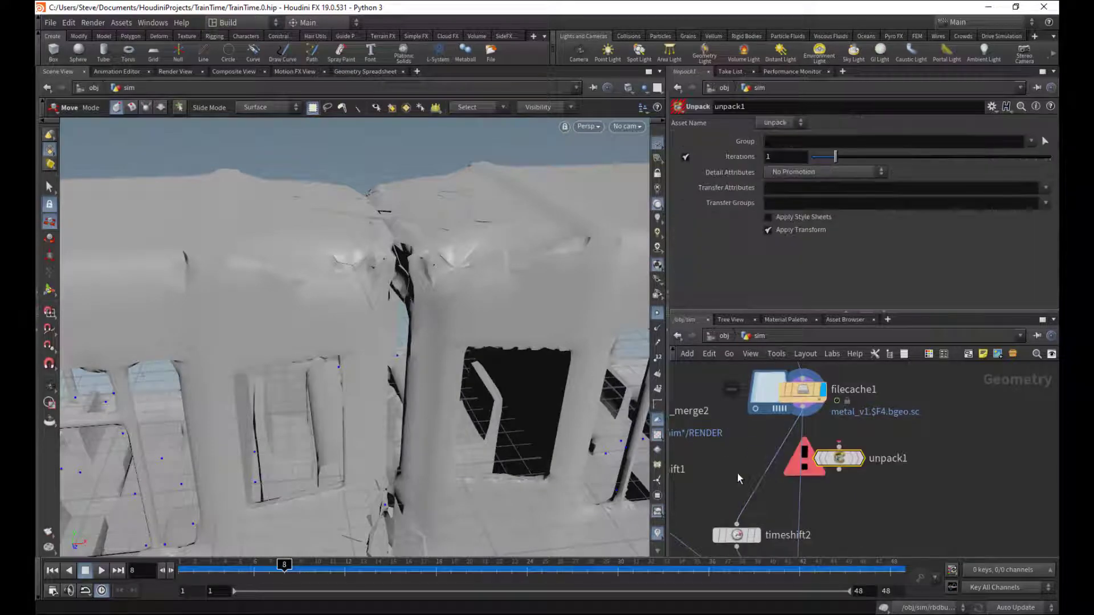
{"action": "left_click_drag", "start_coordinate": [850, 452], "coordinate": [812, 460]}
{"action": "left_click", "coordinate": [812, 460]}
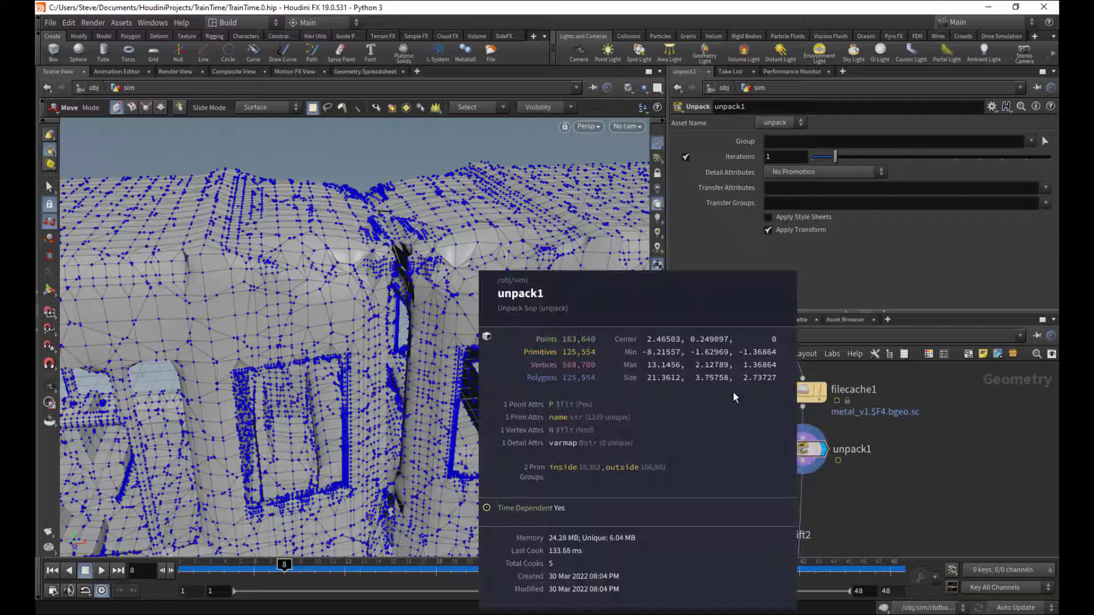
- Display the Point Deform and check the smoother deformation by scrubbing the timeline to frame 17
{"action": "middle_click_drag", "start_coordinate": [886, 545], "coordinate": [878, 454]}
{"action": "scroll", "coordinate": [883, 447], "scroll_direction": "down", "scroll_amount": 3}
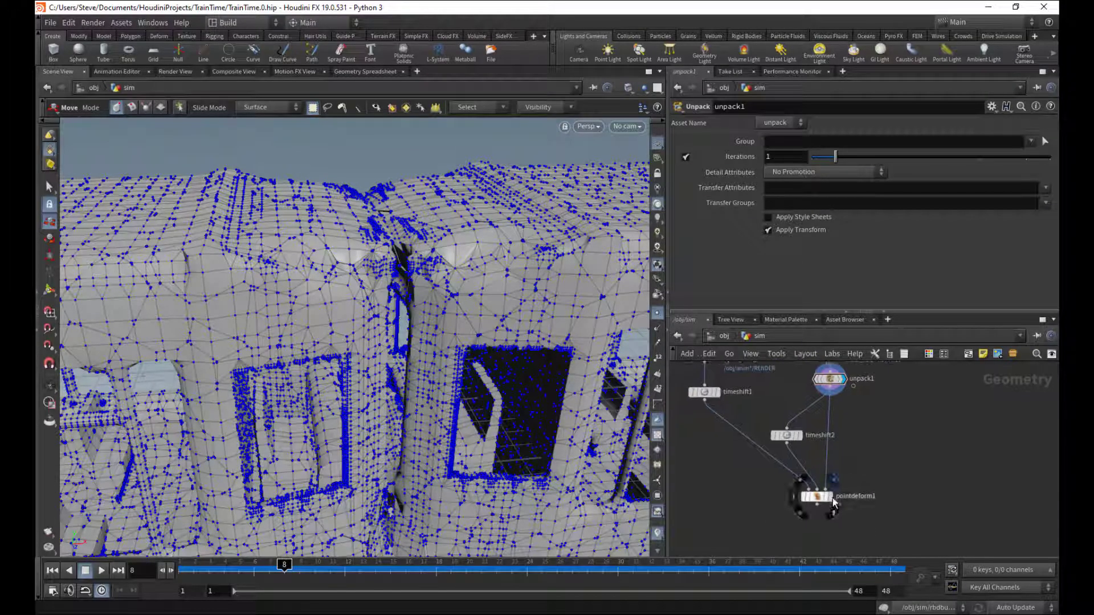
{"action": "left_click", "coordinate": [829, 498]}
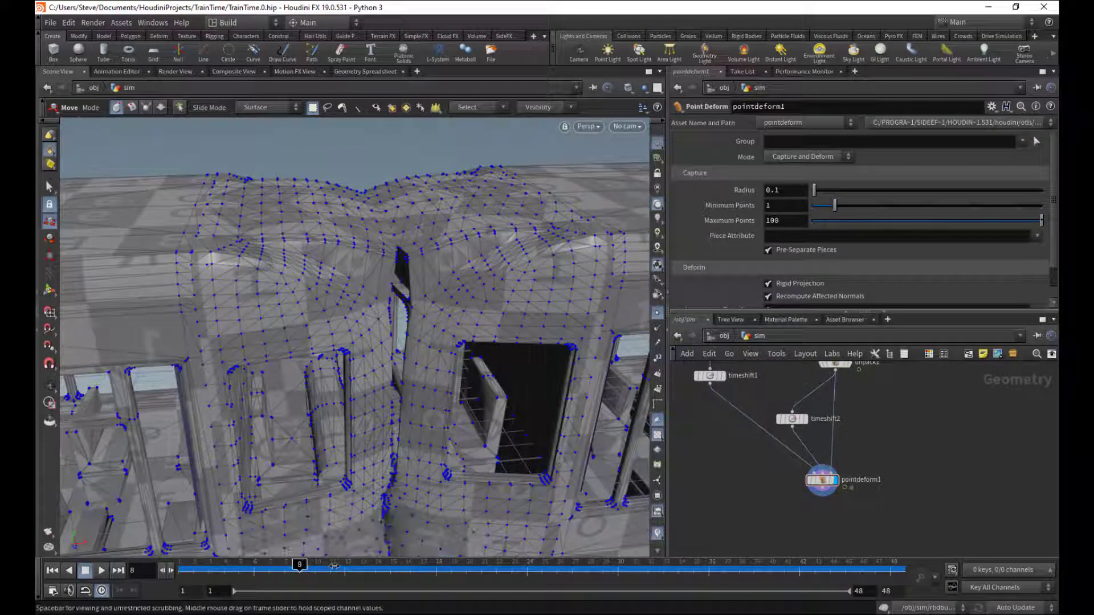
{"action": "left_click", "coordinate": [378, 563]}
{"action": "left_click_drag", "start_coordinate": [381, 561], "coordinate": [422, 562]}
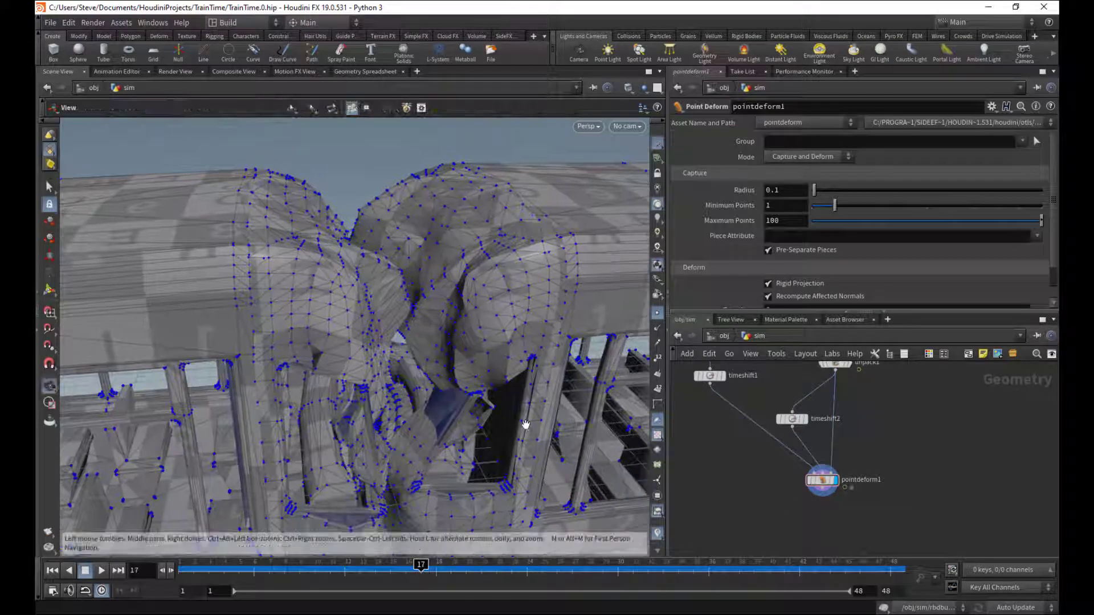
{"action": "left_click_drag", "start_coordinate": [522, 425], "coordinate": [397, 426], "text": "alt"}
- Hide the point display and inspect the crumpled train fronts from several angles, scrubbing from the start to frame 16
{"action": "left_click", "coordinate": [657, 314]}
{"action": "key", "text": "s"}
{"action": "left_click", "coordinate": [223, 564]}
{"action": "left_click_drag", "start_coordinate": [268, 559], "coordinate": [406, 561]}
{"action": "left_click_drag", "start_coordinate": [396, 447], "coordinate": [443, 318], "text": "alt"}
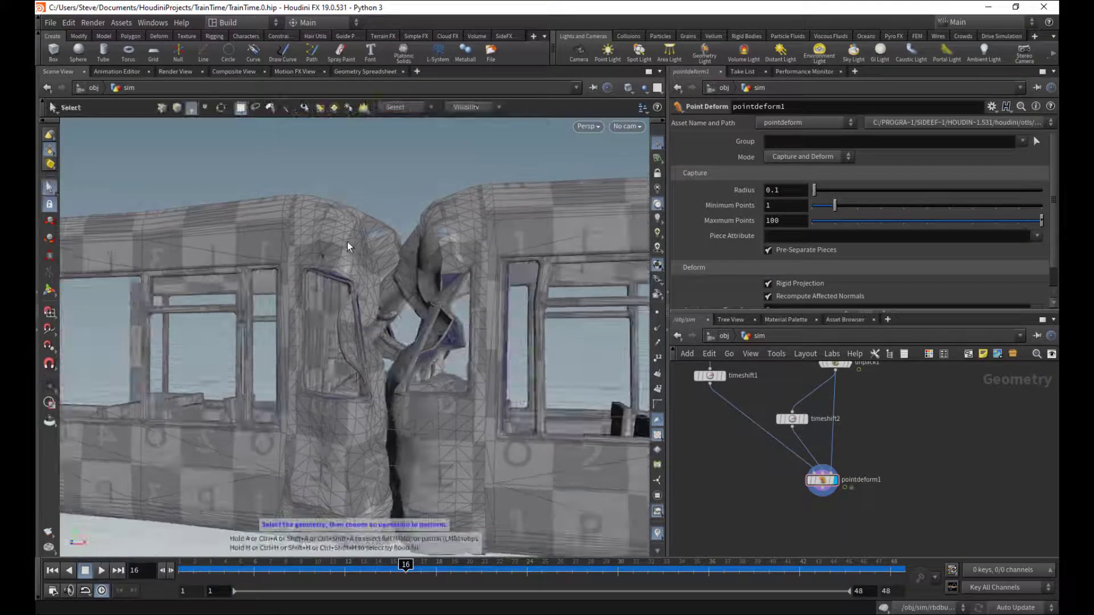
{"action": "left_click_drag", "start_coordinate": [405, 460], "coordinate": [432, 335], "text": "alt"}
- Compare the unpacked simulation mesh with the Point Deform result, showing points on the deformed render geometry
{"action": "middle_click_drag", "start_coordinate": [834, 415], "coordinate": [822, 485]}
{"action": "scroll", "coordinate": [822, 486], "scroll_direction": "up", "scroll_amount": 3}
{"action": "left_click", "coordinate": [842, 438]}
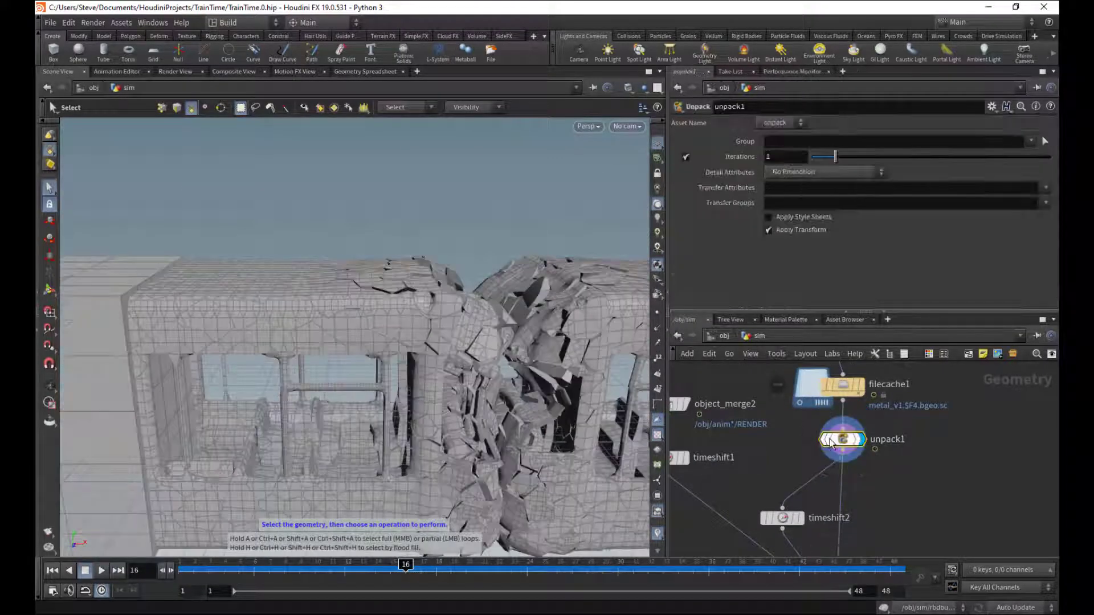
{"action": "left_click_drag", "start_coordinate": [419, 440], "coordinate": [357, 313], "text": "alt"}
{"action": "middle_click_drag", "start_coordinate": [799, 520], "coordinate": [769, 422]}
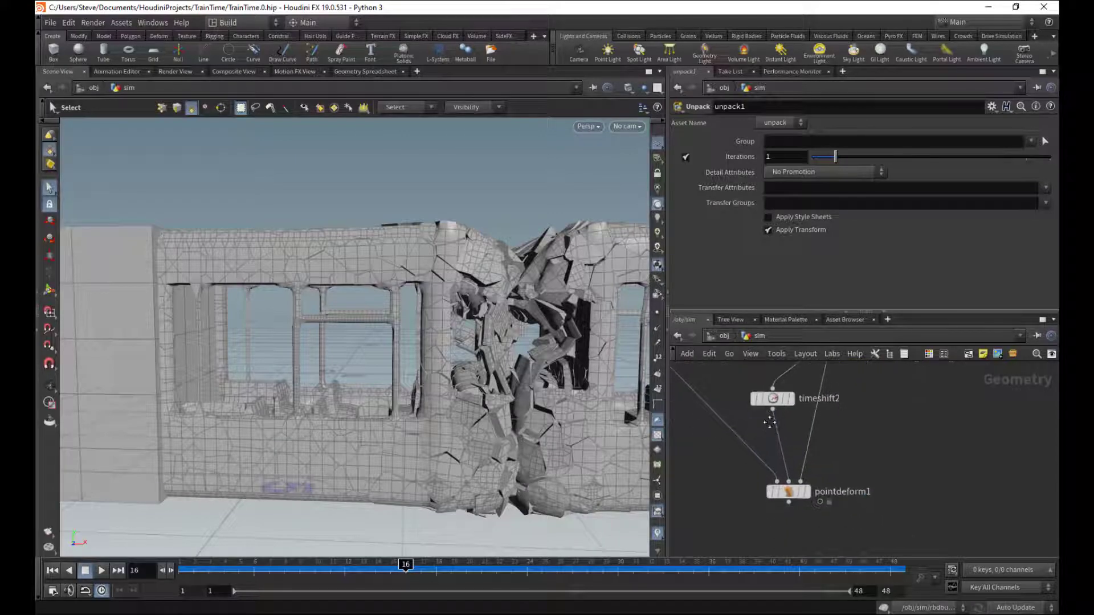
{"action": "left_click", "coordinate": [804, 492]}
{"action": "left_click", "coordinate": [655, 312]}
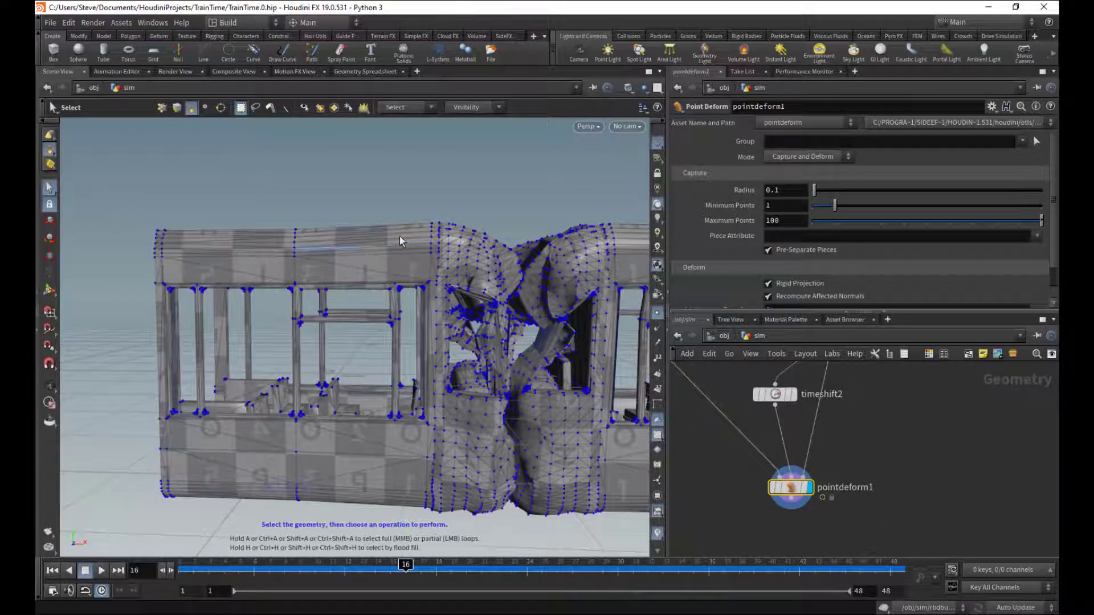
- Inspect the point distribution on the deformed train roofs and bodies from above, and save the scene
{"action": "left_click_drag", "start_coordinate": [310, 255], "coordinate": [446, 295], "text": "alt"}
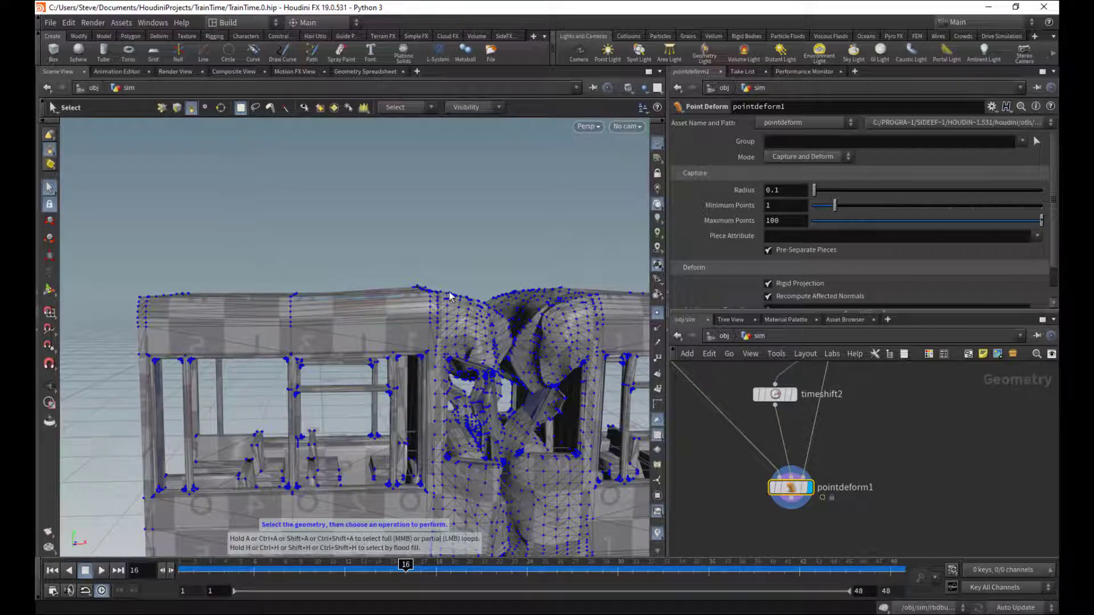
{"action": "left_click_drag", "start_coordinate": [300, 312], "coordinate": [433, 319], "text": "alt"}
{"action": "key", "text": "ctrl+s"}
- Trace the merged render geometry from its Object Merge back through the object level and open the source asset network
{"action": "middle_click_drag", "start_coordinate": [729, 380], "coordinate": [772, 526]}
{"action": "scroll", "coordinate": [764, 484], "scroll_direction": "down", "scroll_amount": 2}
{"action": "left_click", "coordinate": [724, 459]}
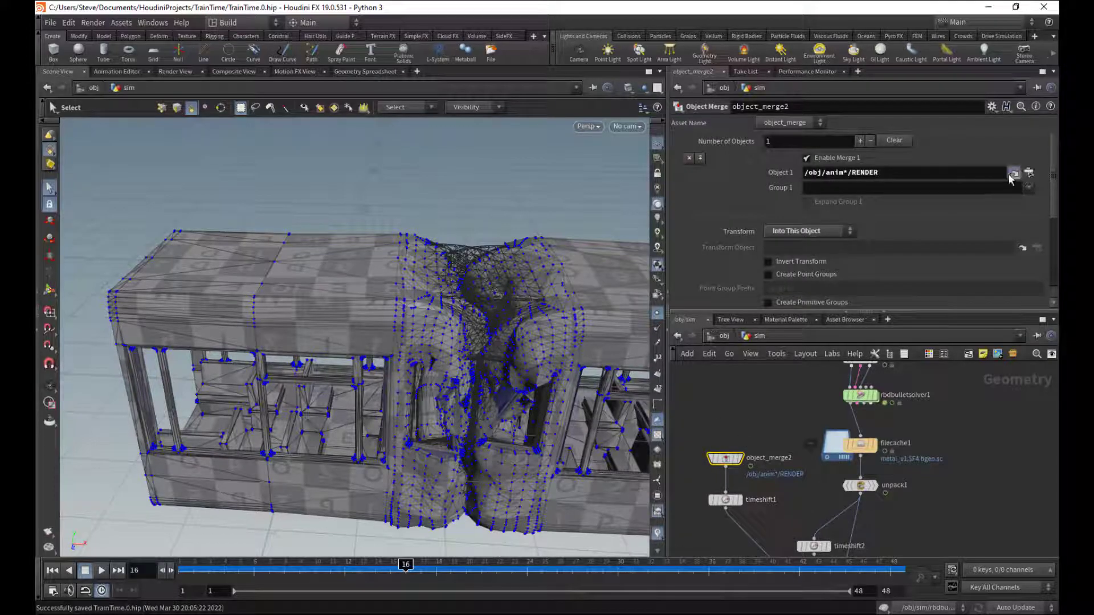
{"action": "left_click", "coordinate": [848, 176]}
{"action": "left_click", "coordinate": [767, 412]}
{"action": "middle_click_drag", "start_coordinate": [767, 413], "coordinate": [768, 515]}
{"action": "left_click", "coordinate": [726, 336]}
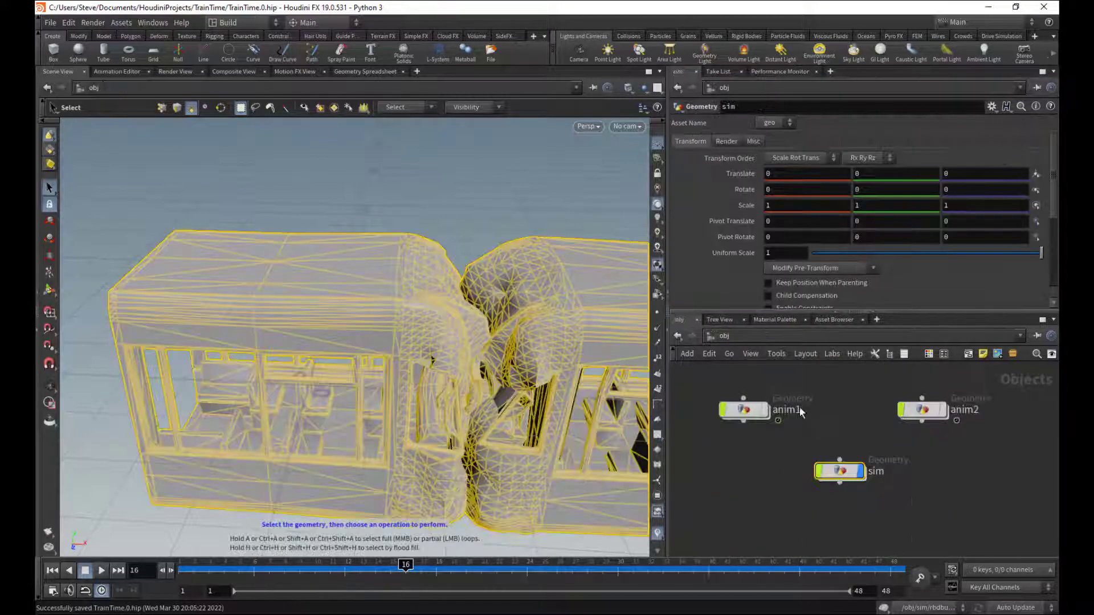
{"action": "middle_click_drag", "start_coordinate": [796, 393], "coordinate": [788, 477]}
{"action": "double_click", "coordinate": [831, 430]}
{"action": "middle_click_drag", "start_coordinate": [826, 424], "coordinate": [795, 372]}
- Insert a Split node between the METAL and RENDER nulls, display it, and space out the nodes
{"action": "left_click_drag", "start_coordinate": [766, 446], "coordinate": [748, 474]}
{"action": "middle_click_drag", "start_coordinate": [821, 461], "coordinate": [829, 455]}
{"action": "middle_click_drag", "start_coordinate": [820, 411], "coordinate": [820, 424]}
{"action": "key", "text": "Tab"}
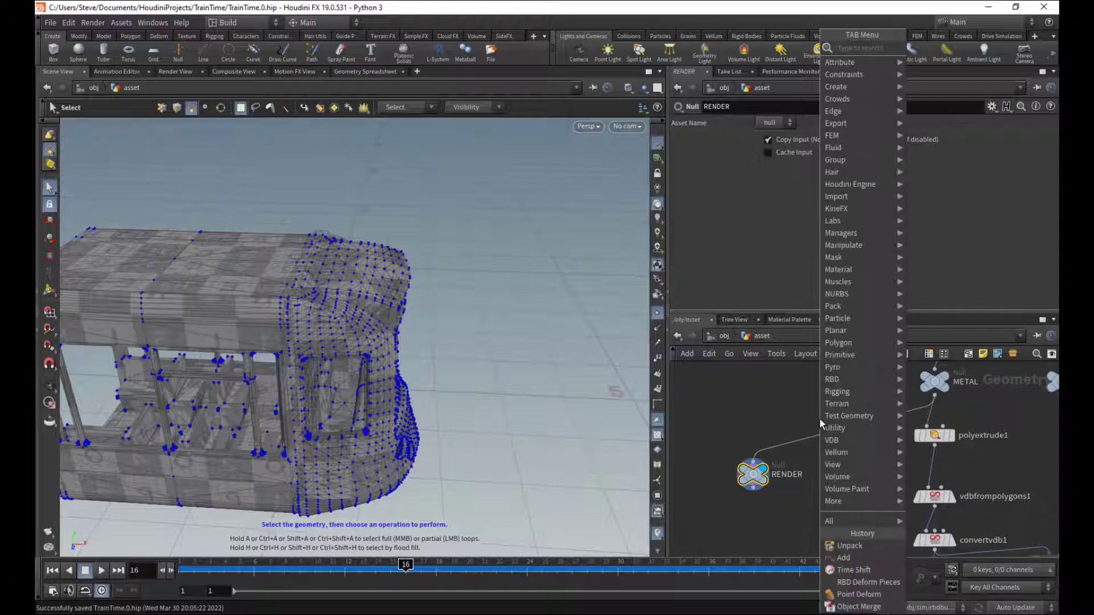
{"action": "type", "text": "split"}
{"action": "key", "text": "Return"}
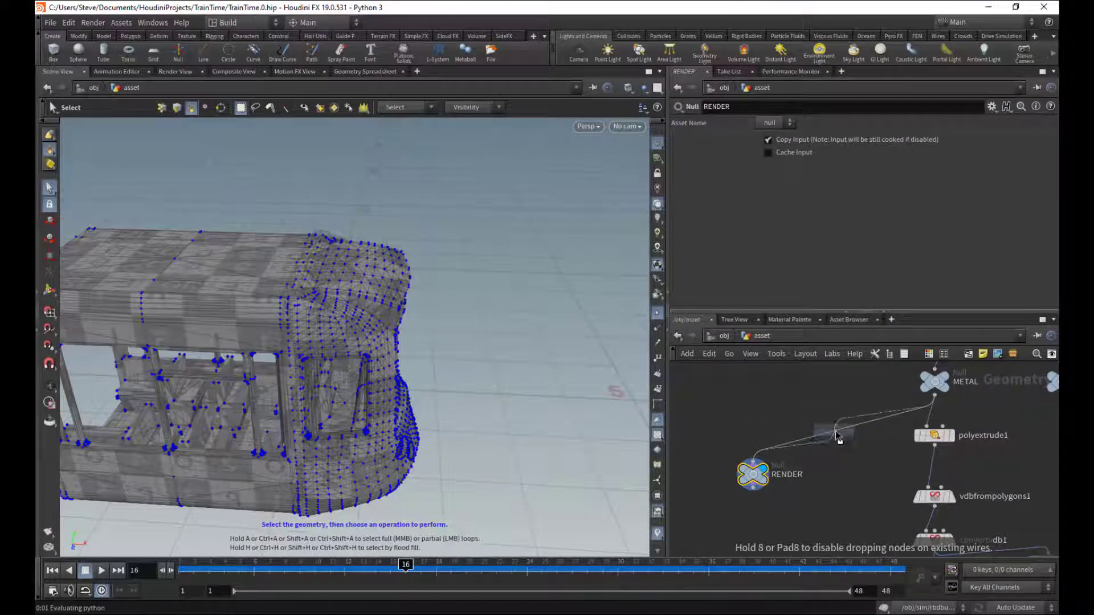
{"action": "left_click", "coordinate": [835, 434]}
{"action": "left_click_drag", "start_coordinate": [834, 433], "coordinate": [793, 417]}
{"action": "left_click", "coordinate": [805, 392]}
{"action": "left_click_drag", "start_coordinate": [764, 473], "coordinate": [760, 491]}
- Set the Split's group to the front cab by picking piece21 through the name attribute
{"action": "middle_click_drag", "start_coordinate": [436, 412], "coordinate": [541, 393], "text": "alt"}
{"action": "left_click_drag", "start_coordinate": [541, 342], "coordinate": [674, 268], "text": "alt"}
{"action": "left_click_drag", "start_coordinate": [565, 271], "coordinate": [680, 234], "text": "alt"}
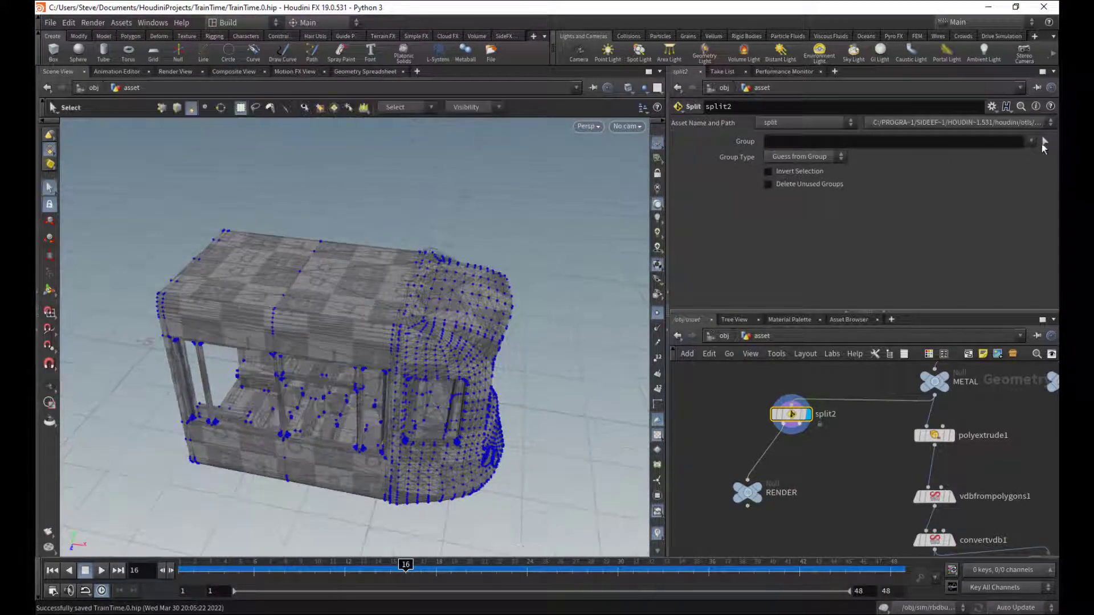
{"action": "left_click", "coordinate": [1045, 141]}
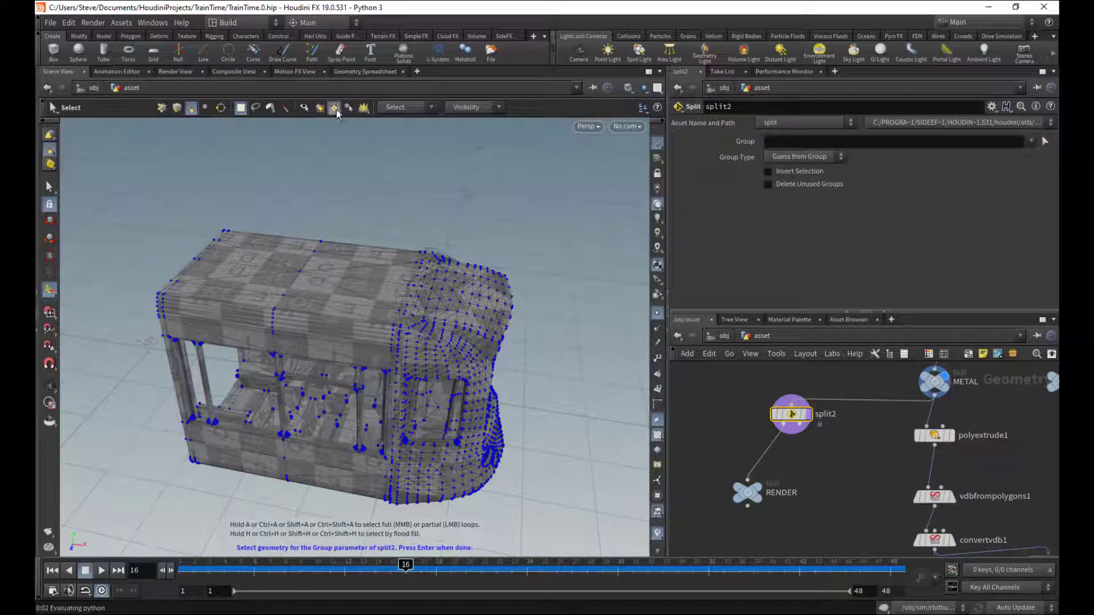
{"action": "left_click", "coordinate": [614, 144]}
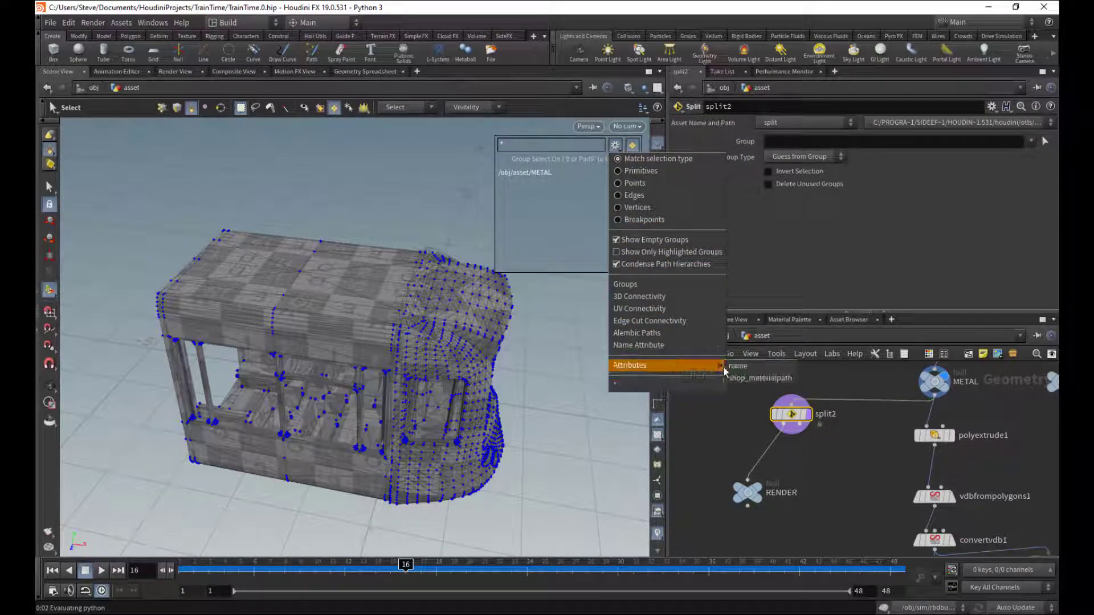
{"action": "left_click", "coordinate": [738, 366]}
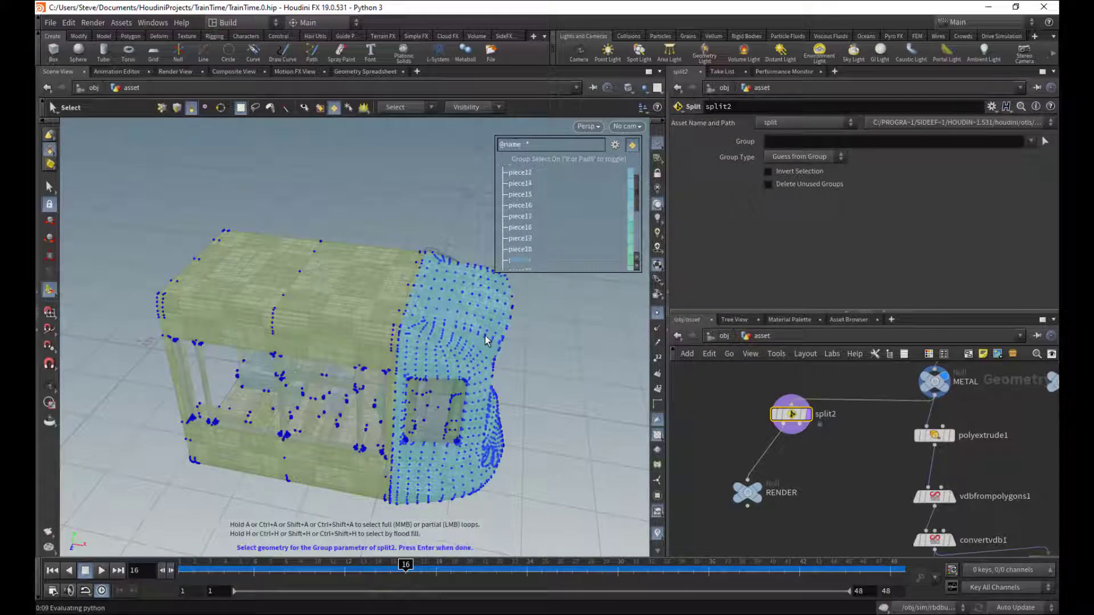
{"action": "left_click", "coordinate": [480, 355]}
{"action": "key", "text": "Return"}
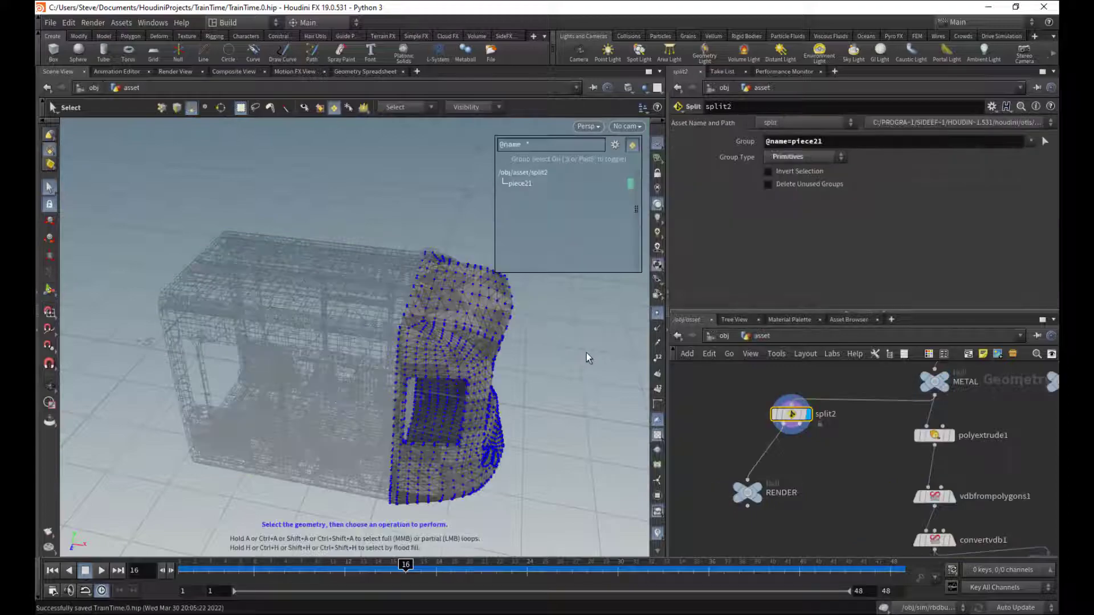
- Save the scene, turn off group selection, and move the RENDER null away to make room below the Split
{"action": "key", "text": "ctrl+s"}
{"action": "left_click_drag", "start_coordinate": [790, 421], "coordinate": [766, 428]}
{"action": "left_click_drag", "start_coordinate": [507, 363], "coordinate": [434, 360], "text": "alt"}
{"action": "left_click", "coordinate": [334, 107]}
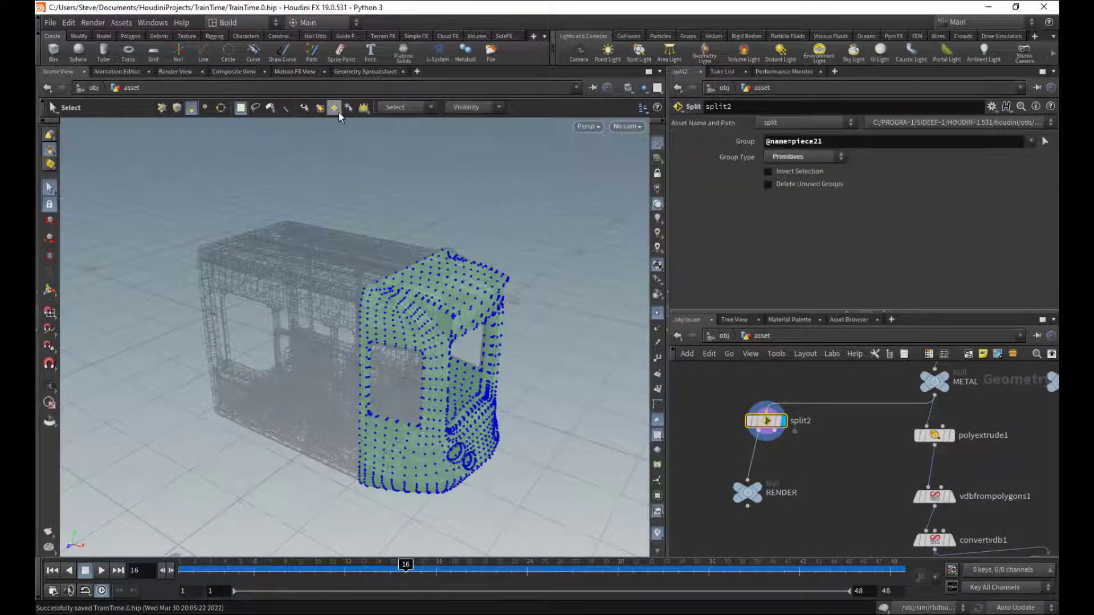
{"action": "middle_click_drag", "start_coordinate": [826, 446], "coordinate": [835, 422]}
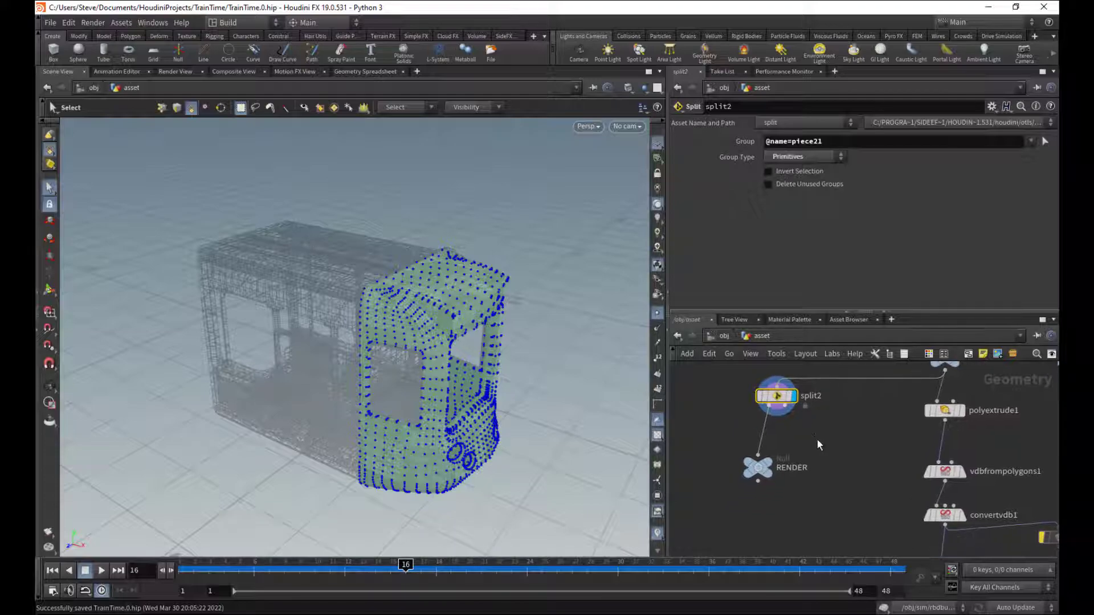
{"action": "left_click_drag", "start_coordinate": [757, 468], "coordinate": [719, 504]}
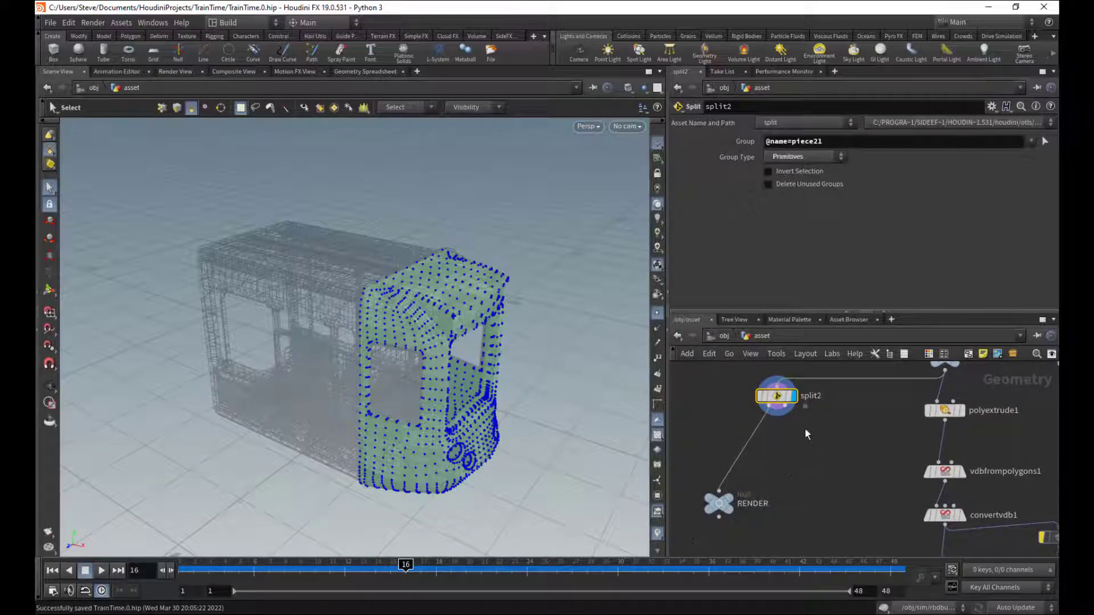
{"action": "left_click", "coordinate": [830, 468]}
{"action": "key", "text": "Tab"}
{"action": "type", "text": "non"}
{"action": "key", "text": "Return"}
{"action": "left_click", "coordinate": [830, 468]}
{"action": "key", "text": "ctrl+z"}
- Connect a Divide node to the Split's second output and display it without the ghosted cab geometry
{"action": "key", "text": "Tab"}
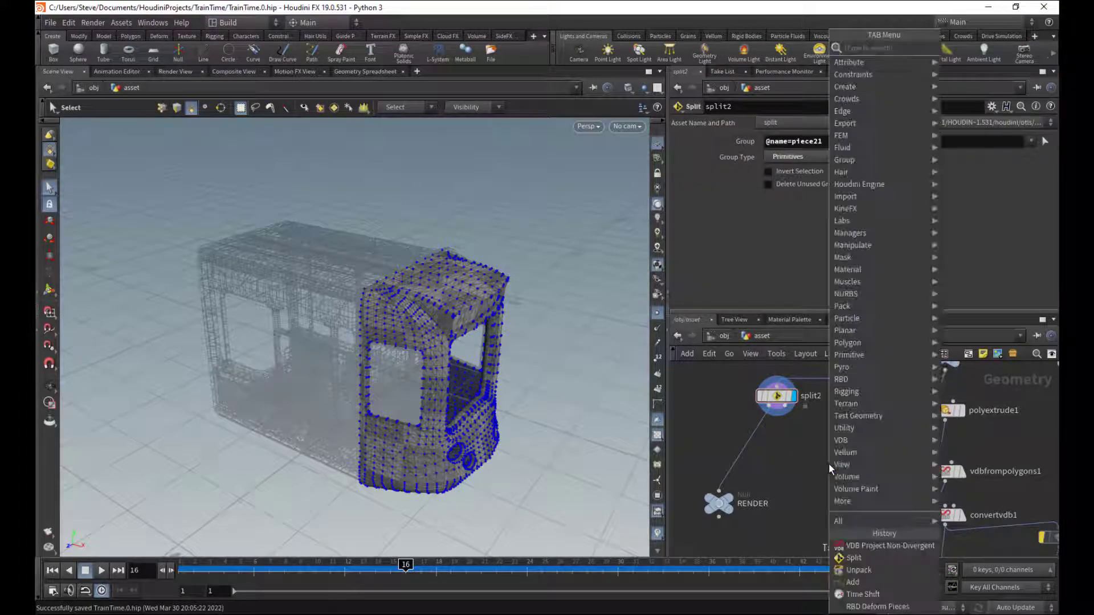
{"action": "type", "text": "dive"}
{"action": "key", "text": "BackSpace"}
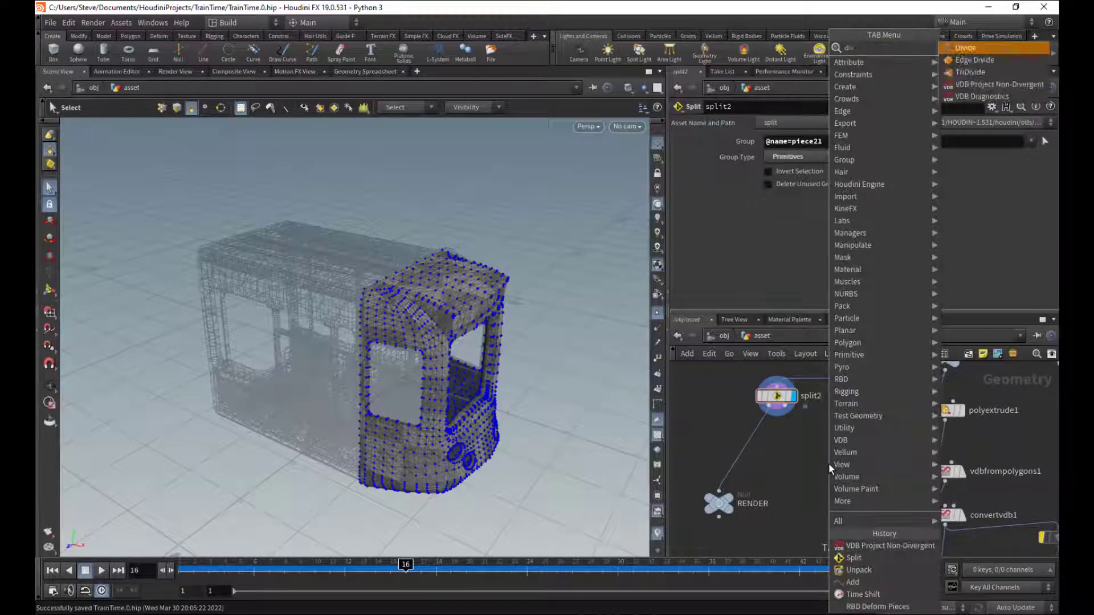
{"action": "key", "text": "Return"}
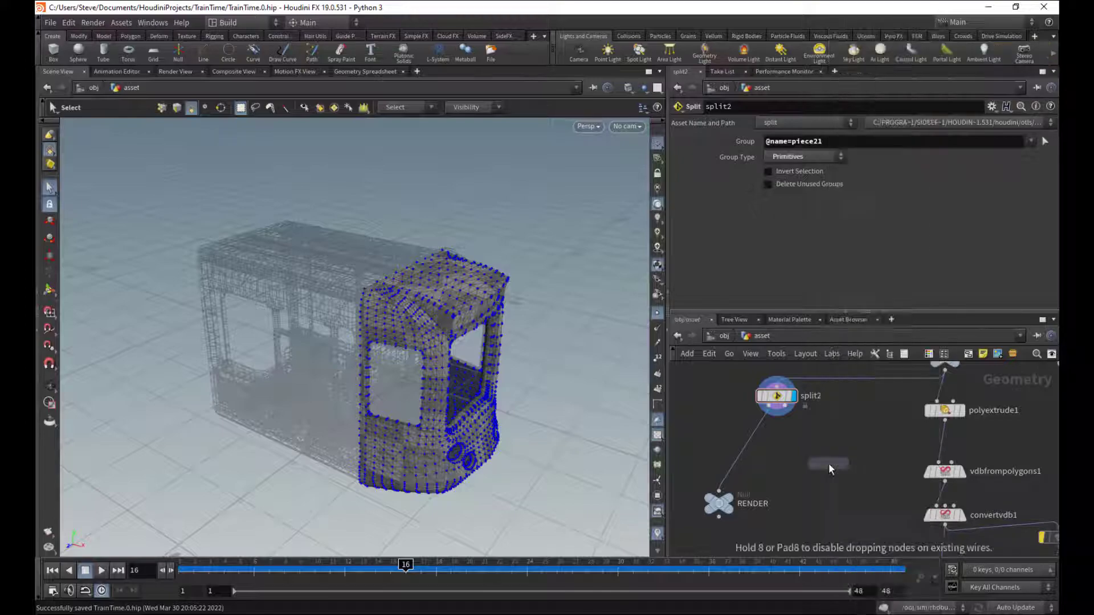
{"action": "left_click", "coordinate": [829, 464]}
{"action": "left_click", "coordinate": [816, 455]}
{"action": "left_click_drag", "start_coordinate": [814, 456], "coordinate": [827, 455]}
{"action": "left_click", "coordinate": [846, 463]}
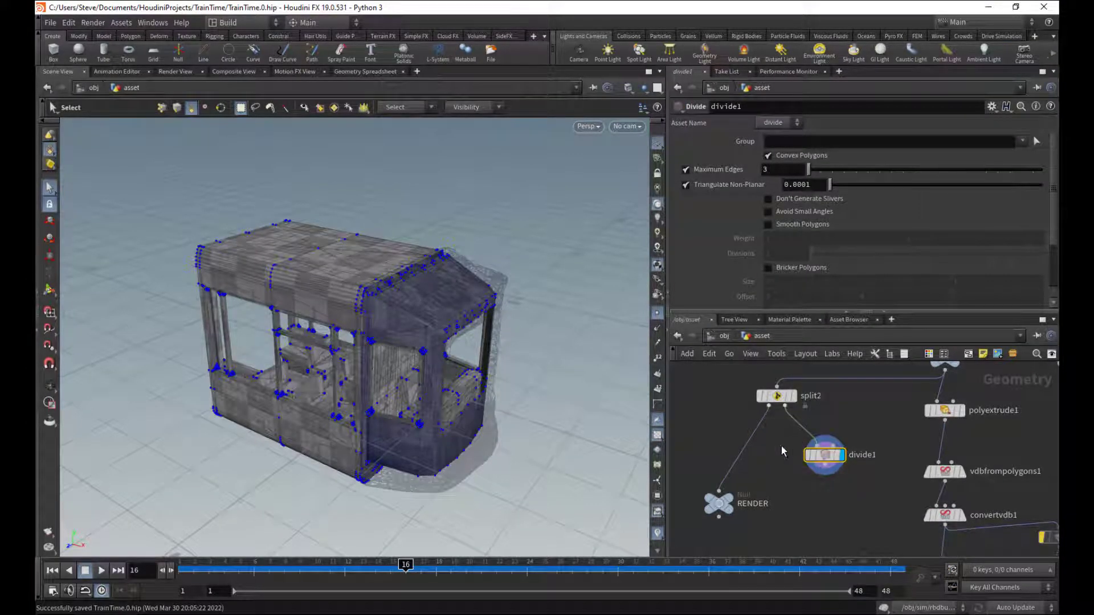
{"action": "left_click", "coordinate": [846, 477]}
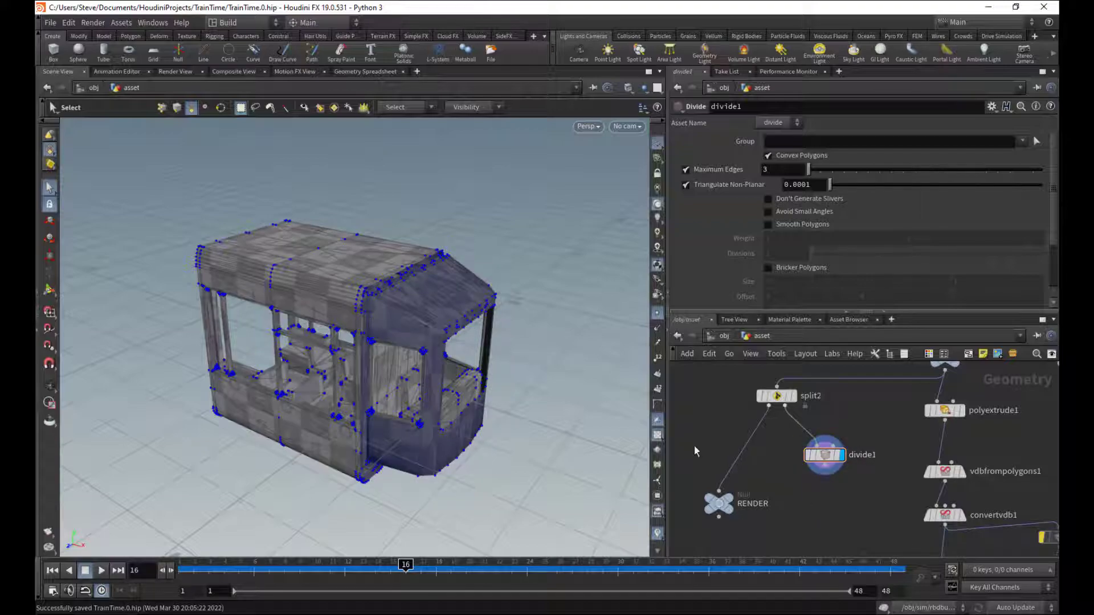
{"action": "scroll", "coordinate": [396, 344], "scroll_direction": "up", "scroll_amount": 2}
{"action": "left_click_drag", "start_coordinate": [395, 344], "coordinate": [513, 335], "text": "alt"}
{"action": "scroll", "coordinate": [442, 335], "scroll_direction": "up", "scroll_amount": 4}
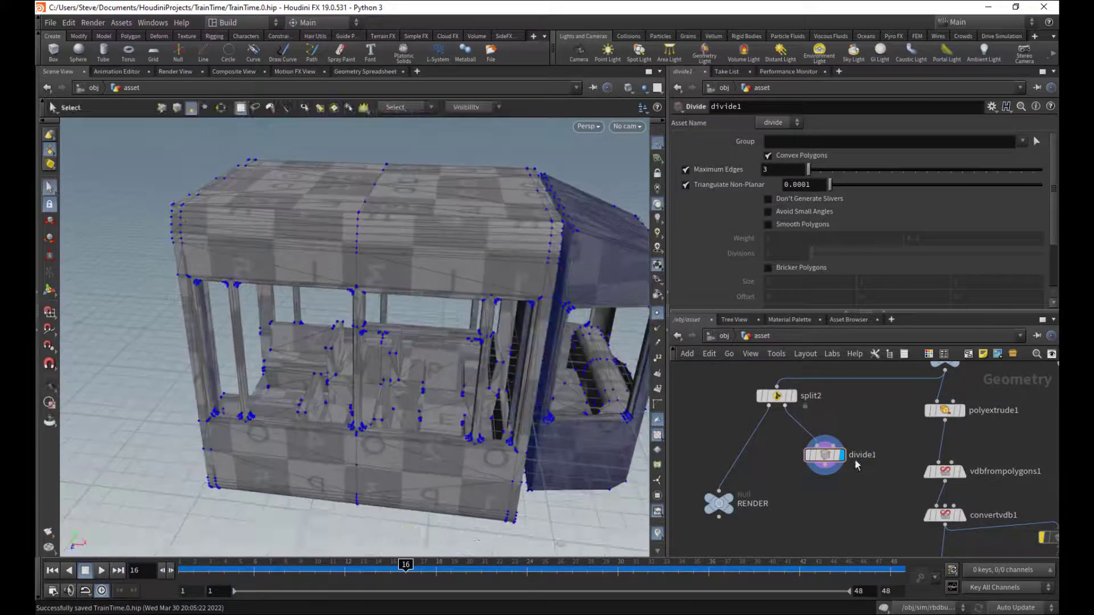
- Turn off Convex Polygons on the Divide and enable Bricker Polygons with a size of 0.5 on all axes
{"action": "left_click", "coordinate": [769, 155]}
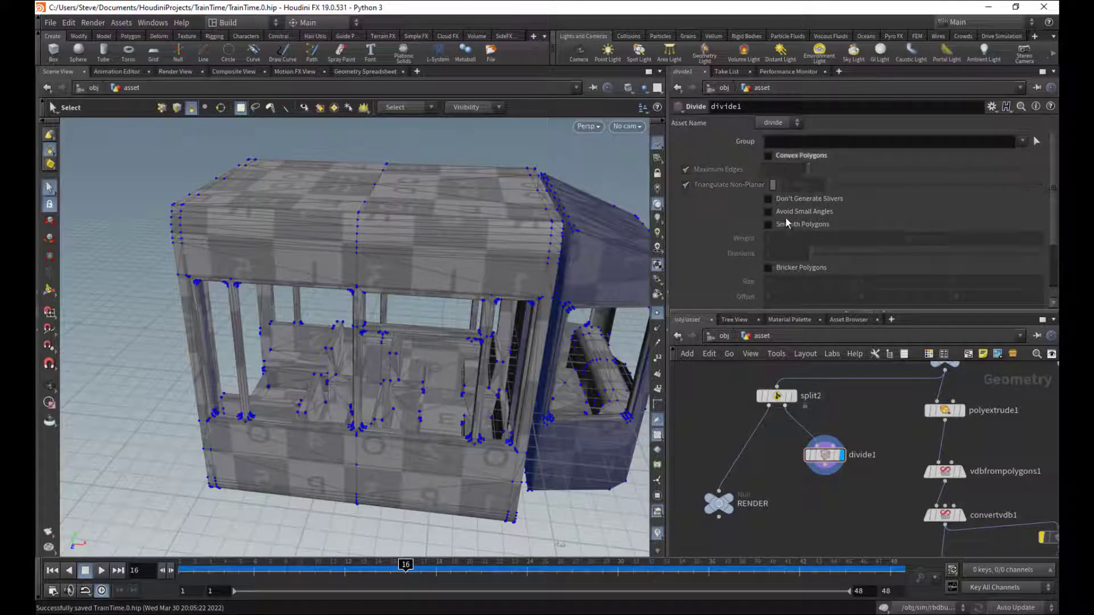
{"action": "left_click", "coordinate": [802, 272]}
{"action": "middle_click_drag", "start_coordinate": [746, 282], "coordinate": [367, 189]}
{"action": "key", "text": "Escape"}
{"action": "left_click_drag", "start_coordinate": [430, 269], "coordinate": [439, 308]}
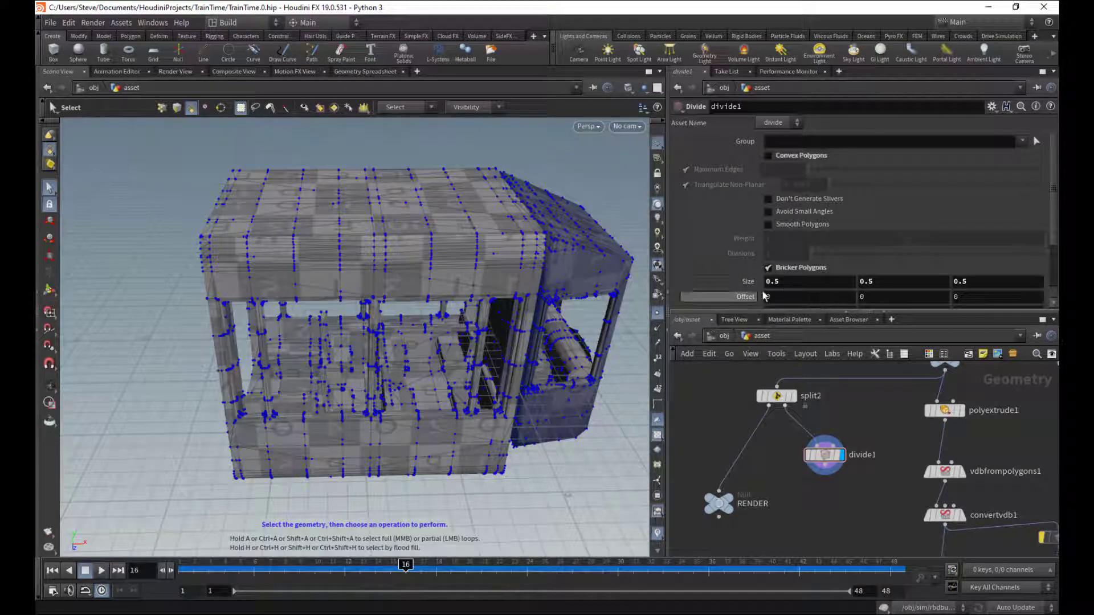
- Inspect the bricked carriage polygons with the point display off, and turn the points back on
{"action": "left_click", "coordinate": [658, 314]}
{"action": "mouse_move", "coordinate": [552, 343]}
{"action": "left_mouse_down", "text": "alt"}
{"action": "mouse_move", "coordinate": [573, 341]}
{"action": "mouse_move", "coordinate": [520, 288]}
{"action": "mouse_move", "coordinate": [506, 251]}
{"action": "mouse_move", "coordinate": [555, 334]}
{"action": "left_mouse_up", "text": "alt"}
{"action": "key", "text": "s"}
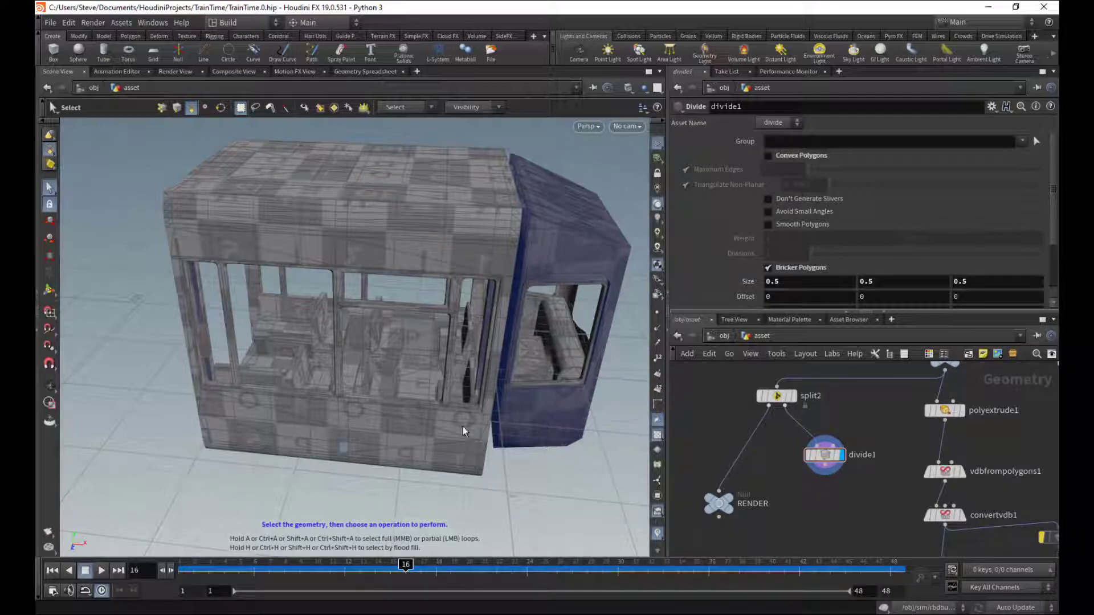
{"action": "left_click", "coordinate": [657, 312]}
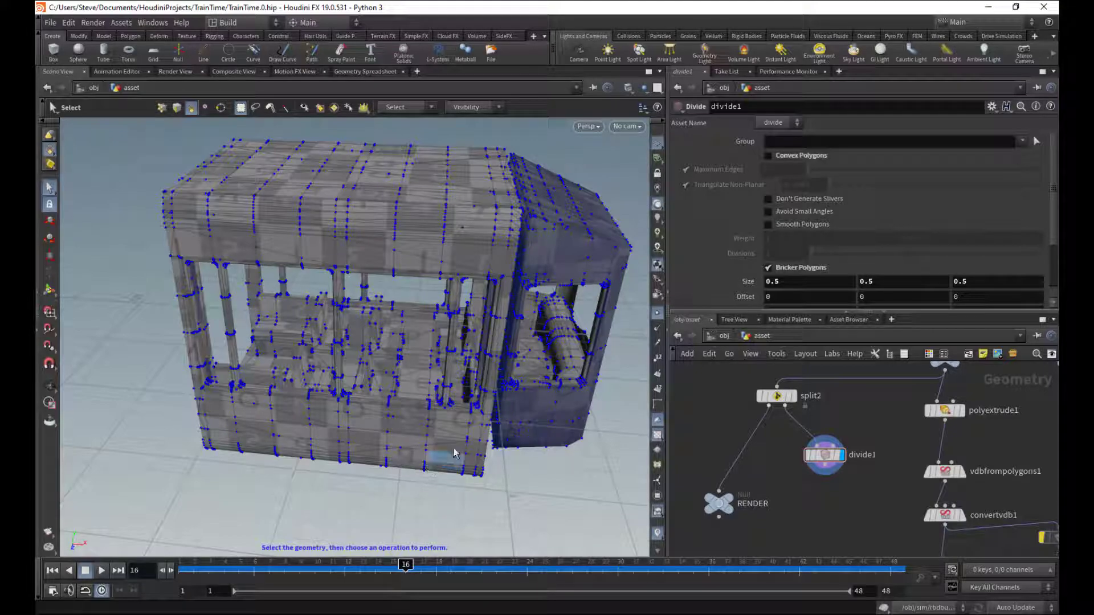
- Compare the carriage's point and polygon counts with the Divide active and bypassed, leaving it active
{"action": "middle_click", "coordinate": [828, 463]}
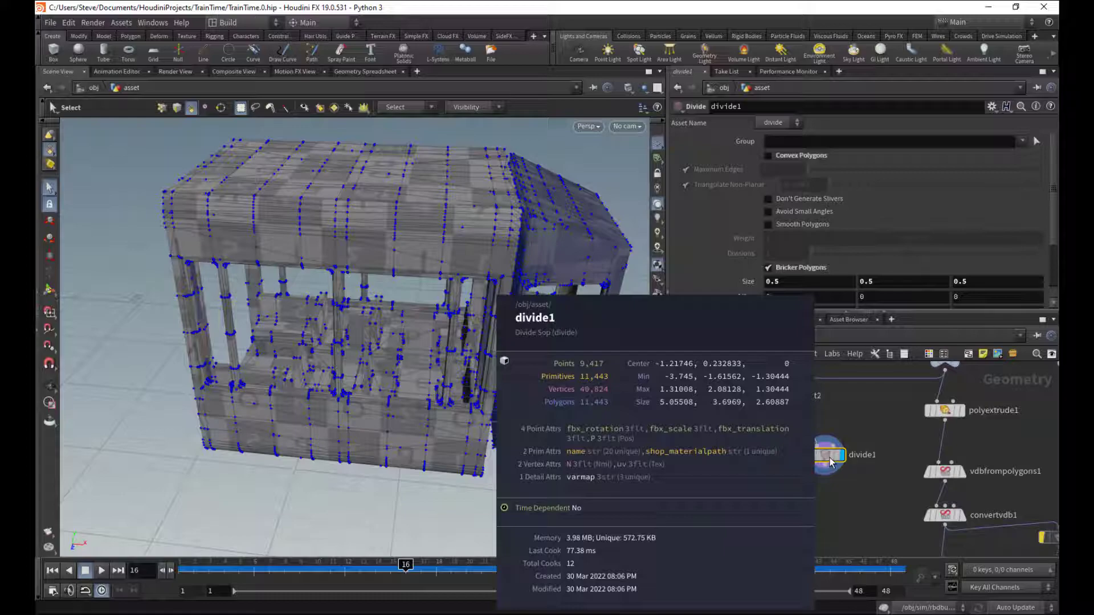
{"action": "middle_click", "coordinate": [777, 395]}
{"action": "mouse_move", "coordinate": [810, 447]}
{"action": "middle_click", "coordinate": [828, 463]}
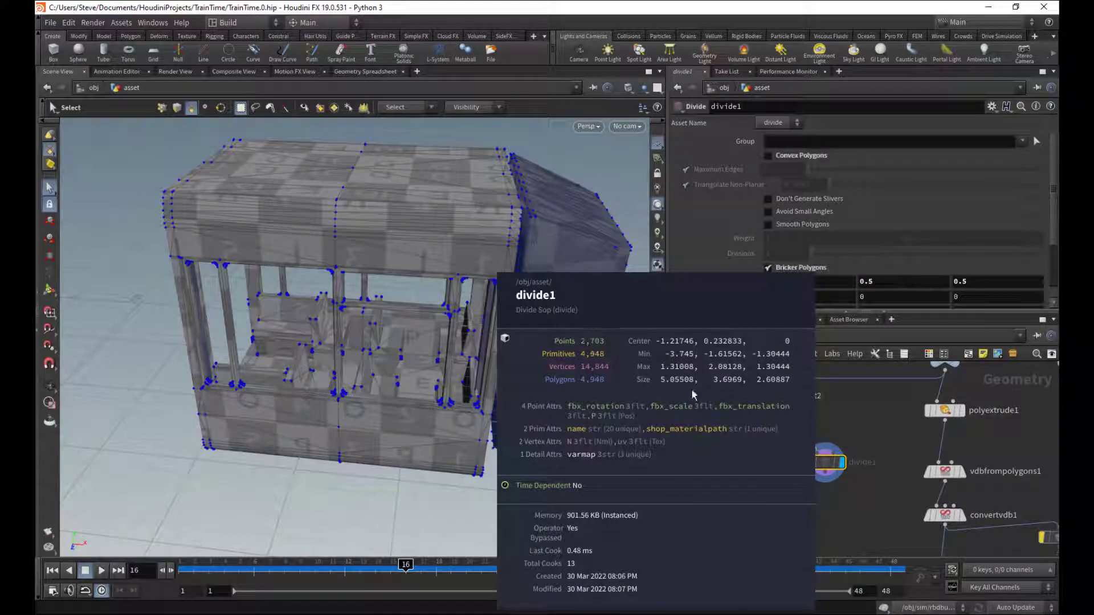
{"action": "left_click", "coordinate": [813, 463]}
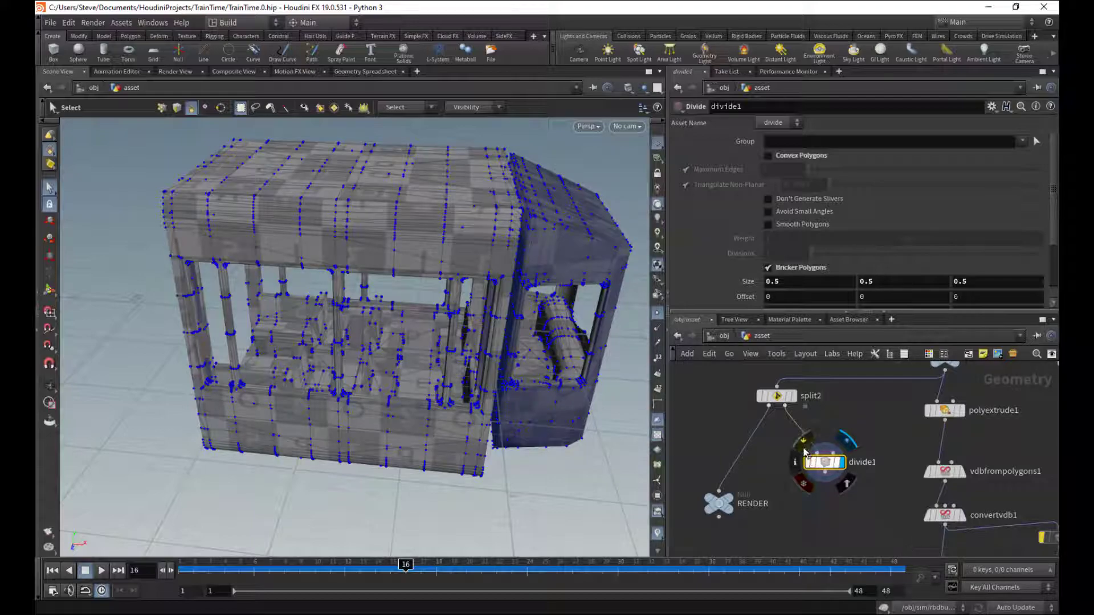
{"action": "middle_click_drag", "start_coordinate": [804, 452], "coordinate": [814, 464]}
{"action": "middle_click", "coordinate": [829, 481]}
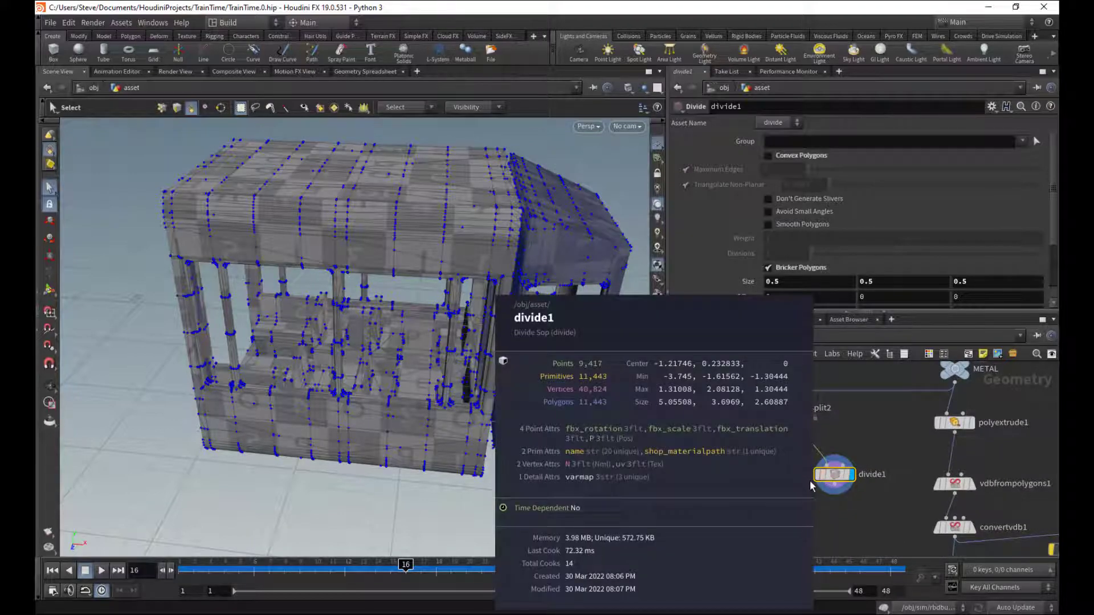
- Add a second Divide with Convex Polygons and 3 maximum edges below the first, display it, and hide the points
{"action": "left_click_drag", "start_coordinate": [466, 365], "coordinate": [443, 335], "text": "alt"}
{"action": "middle_click_drag", "start_coordinate": [841, 513], "coordinate": [832, 487]}
{"action": "key", "text": "Tab"}
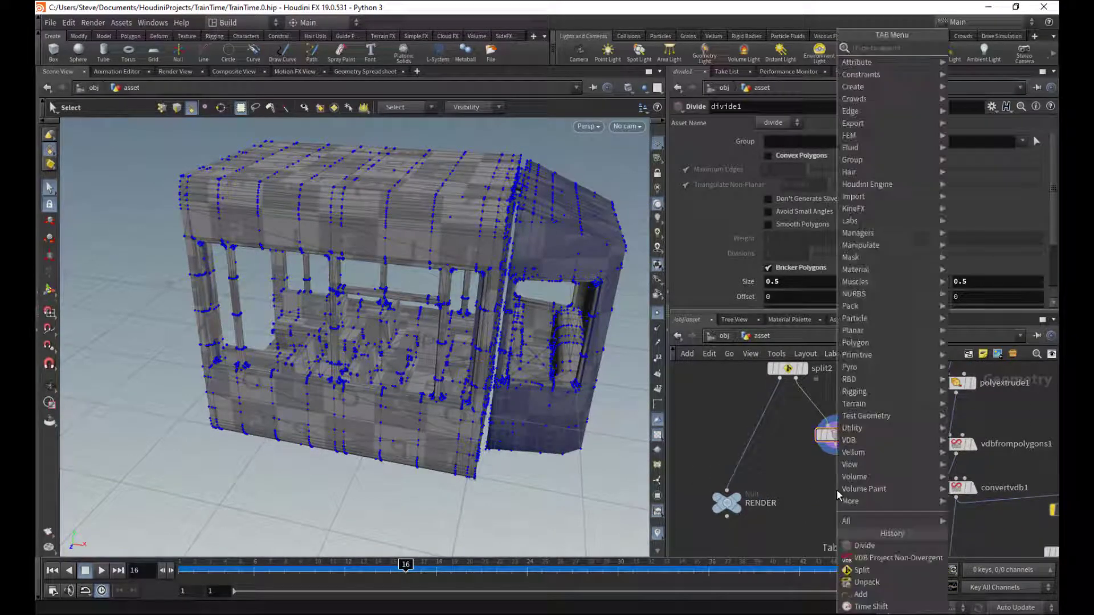
{"action": "type", "text": "divi"}
{"action": "key", "text": "Return"}
{"action": "left_click", "coordinate": [837, 490]}
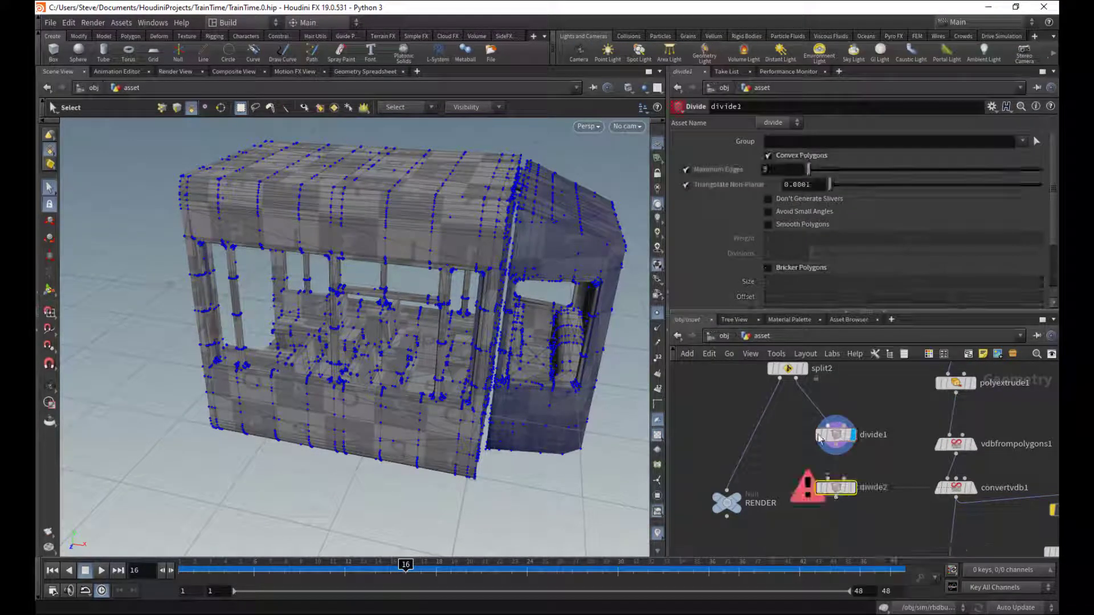
{"action": "left_click_drag", "start_coordinate": [836, 445], "coordinate": [835, 480]}
{"action": "left_click", "coordinate": [853, 488]}
{"action": "left_click_drag", "start_coordinate": [837, 437], "coordinate": [836, 429]}
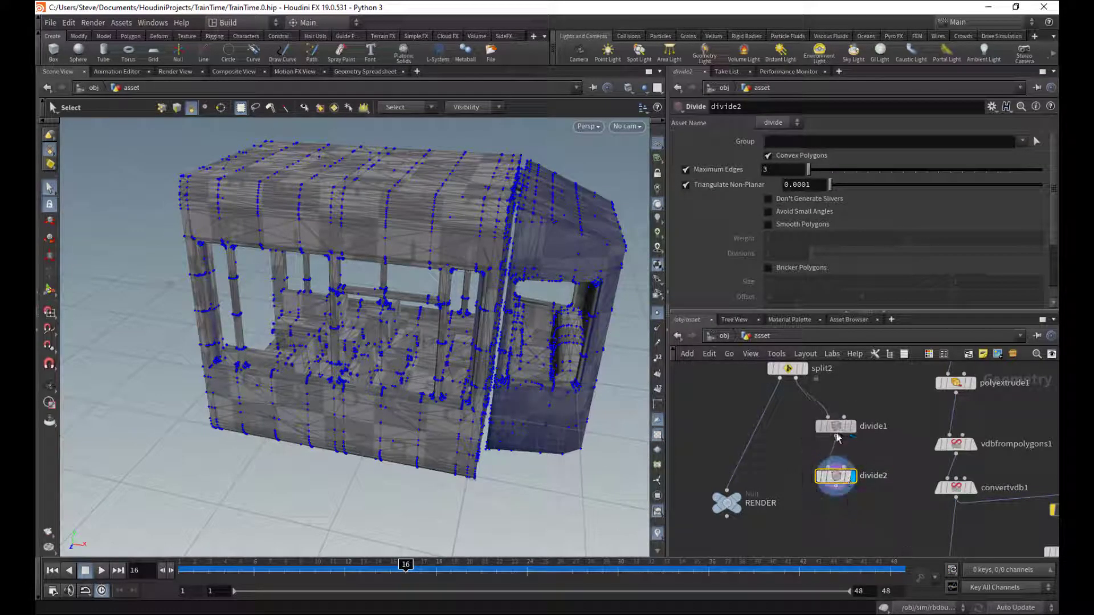
{"action": "scroll", "coordinate": [411, 228], "scroll_direction": "up", "scroll_amount": 5}
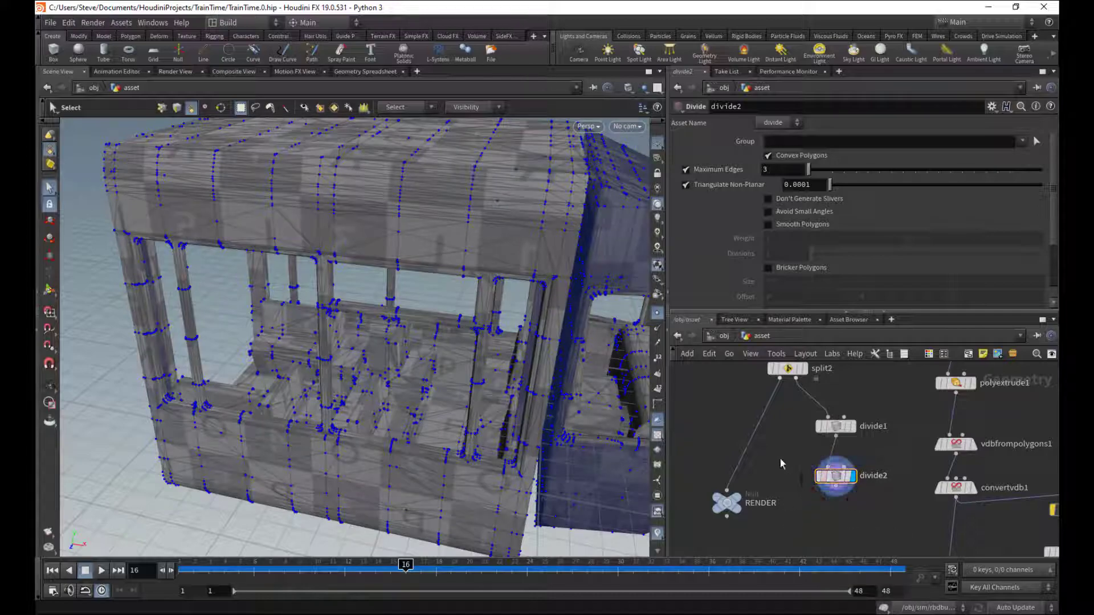
{"action": "left_click", "coordinate": [655, 314]}
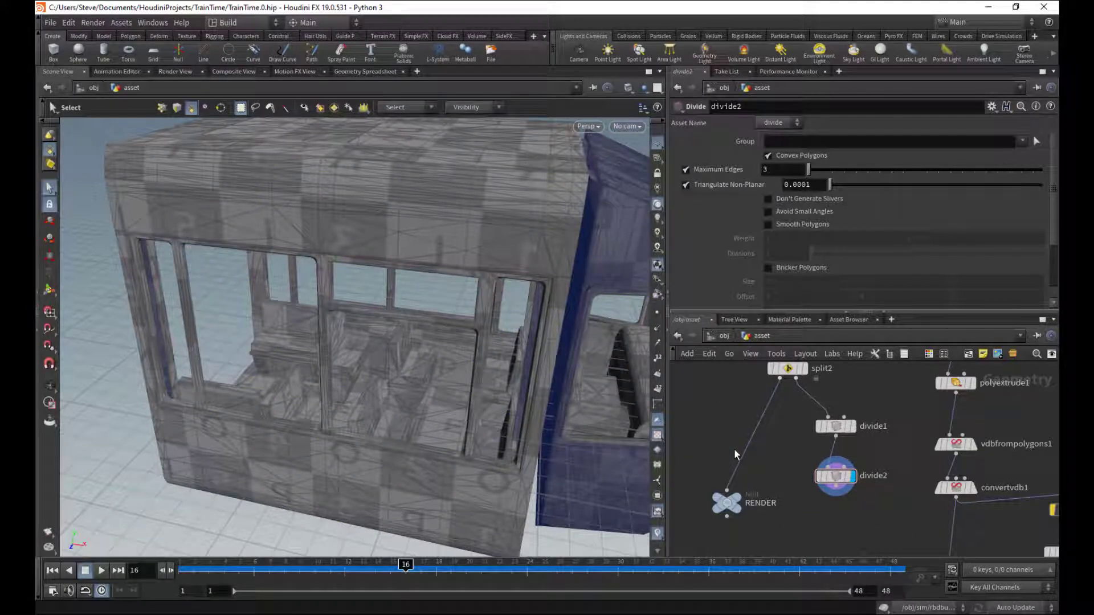
- Create a Merge node below the second Divide, beside the RENDER null
{"action": "middle_click_drag", "start_coordinate": [832, 507], "coordinate": [839, 484]}
{"action": "key", "text": "Tab"}
{"action": "type", "text": "merge"}
{"action": "key", "text": "Return"}
{"action": "left_click", "coordinate": [818, 522]}
{"action": "scroll", "coordinate": [755, 477], "scroll_direction": "down", "scroll_amount": 1}
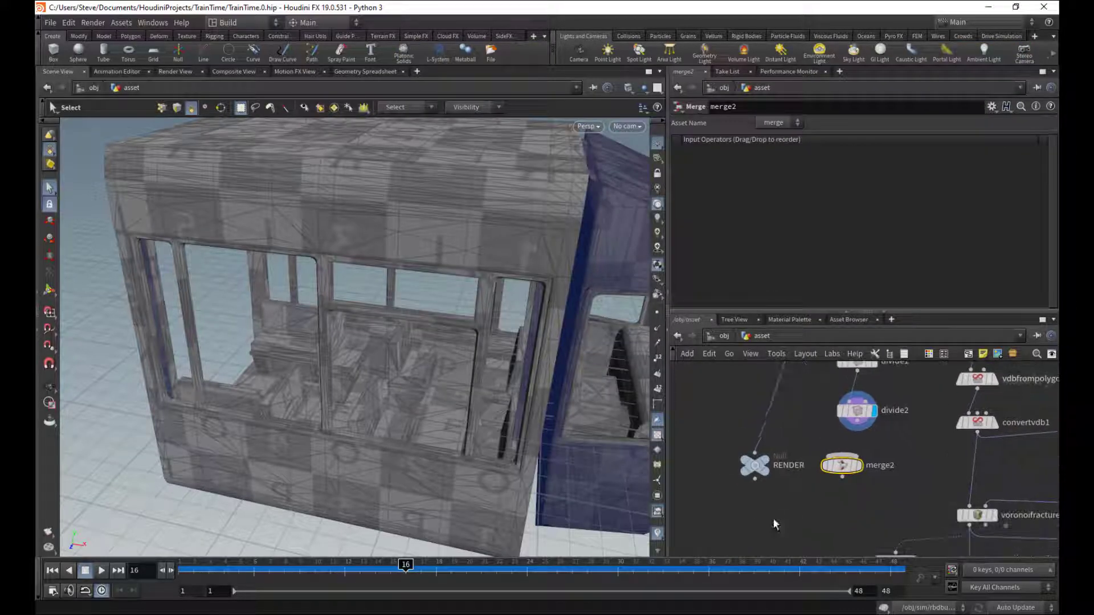
- Insert the Merge between the Split and RENDER, connect the second Divide to it, and display RENDER to check the whole car
{"action": "left_click_drag", "start_coordinate": [841, 467], "coordinate": [766, 476]}
{"action": "left_click", "coordinate": [768, 463]}
{"action": "left_click", "coordinate": [857, 422]}
{"action": "left_click", "coordinate": [784, 474]}
{"action": "left_click", "coordinate": [777, 521]}
{"action": "middle_click_drag", "start_coordinate": [825, 488], "coordinate": [833, 454]}
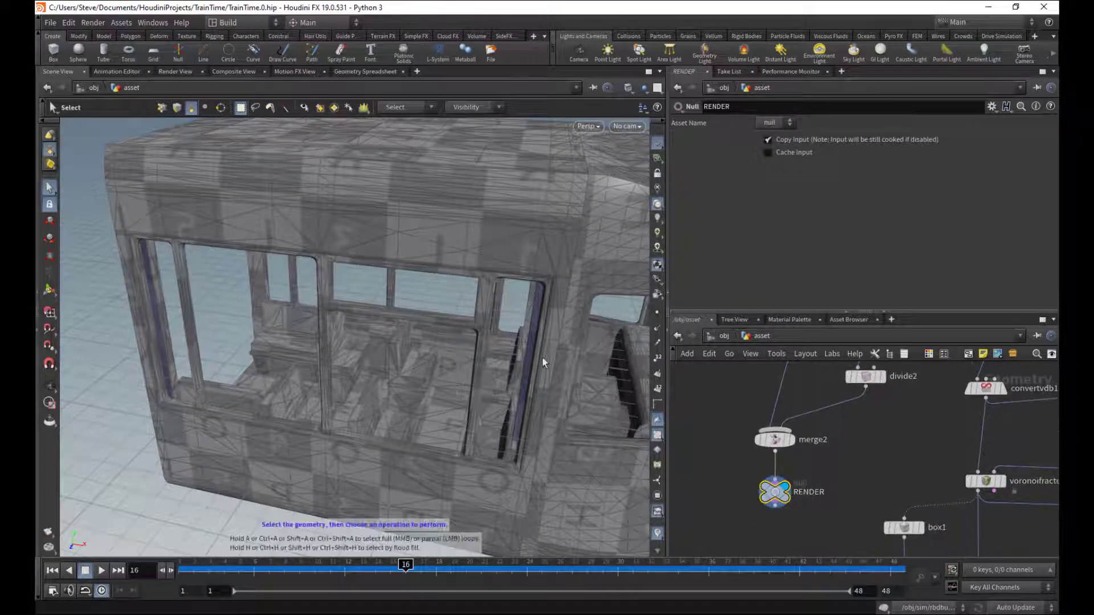
{"action": "left_click_drag", "start_coordinate": [532, 346], "coordinate": [423, 231], "text": "alt"}
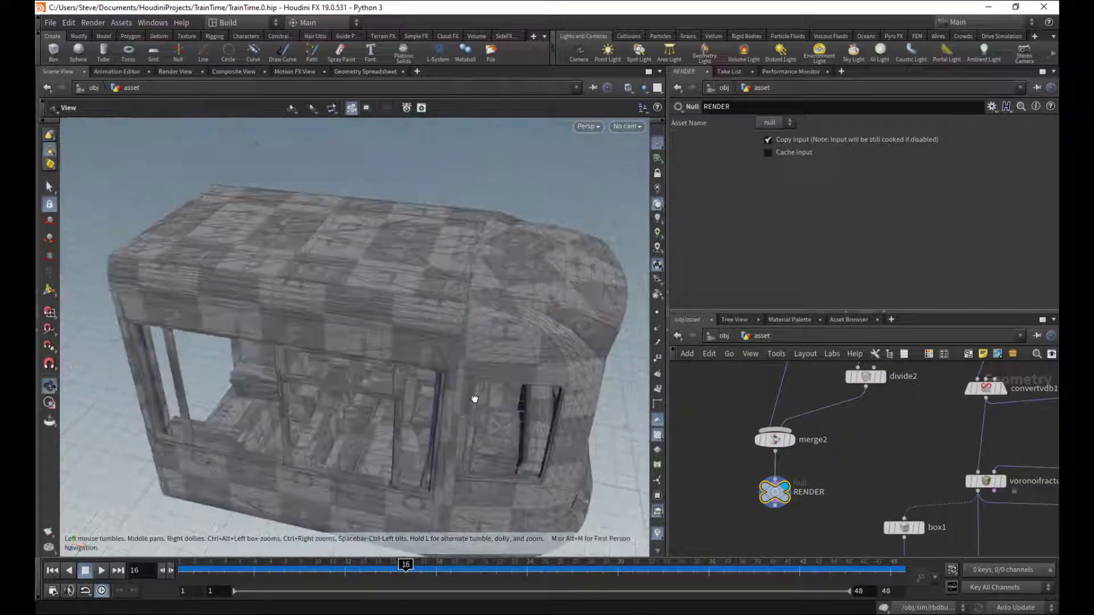
- Save the scene and return to the sim network around the file cache
{"action": "left_click_drag", "start_coordinate": [474, 404], "coordinate": [477, 418], "text": "alt"}
{"action": "key", "text": "ctrl+s"}
{"action": "middle_click_drag", "start_coordinate": [817, 416], "coordinate": [810, 409]}
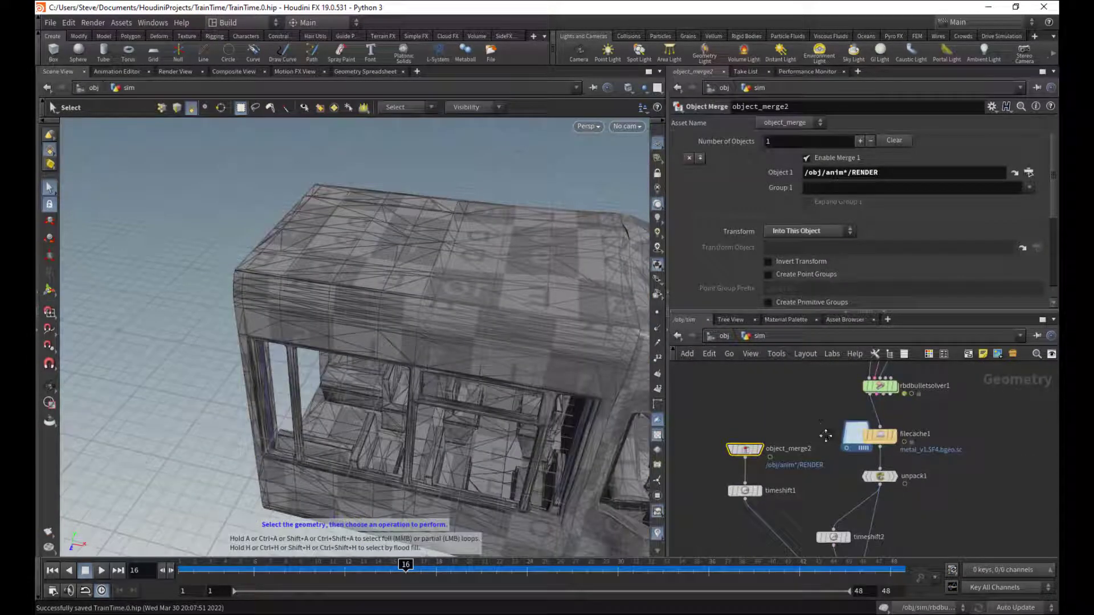
{"action": "middle_click_drag", "start_coordinate": [825, 435], "coordinate": [803, 426]}
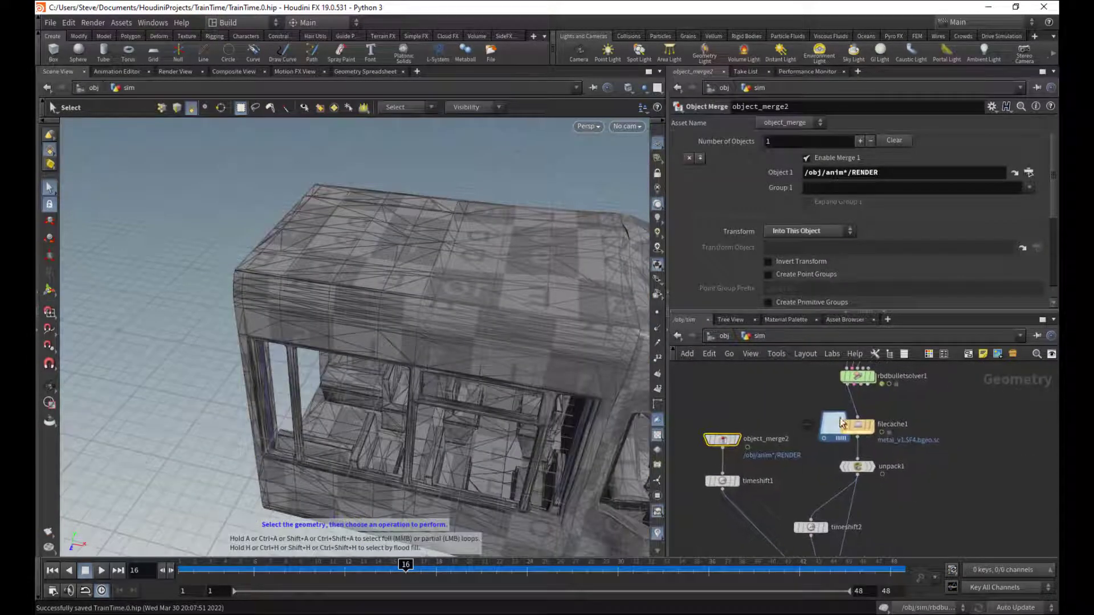
- Move the timeline to frame 31 and display the Point Deform node's result
{"action": "left_click", "coordinate": [858, 425]}
{"action": "left_click_drag", "start_coordinate": [605, 576], "coordinate": [632, 573]}
{"action": "middle_click_drag", "start_coordinate": [803, 496], "coordinate": [794, 381]}
{"action": "middle_click_drag", "start_coordinate": [769, 447], "coordinate": [805, 473]}
{"action": "left_click", "coordinate": [747, 454]}
{"action": "left_click", "coordinate": [823, 491]}
{"action": "left_click", "coordinate": [811, 491]}
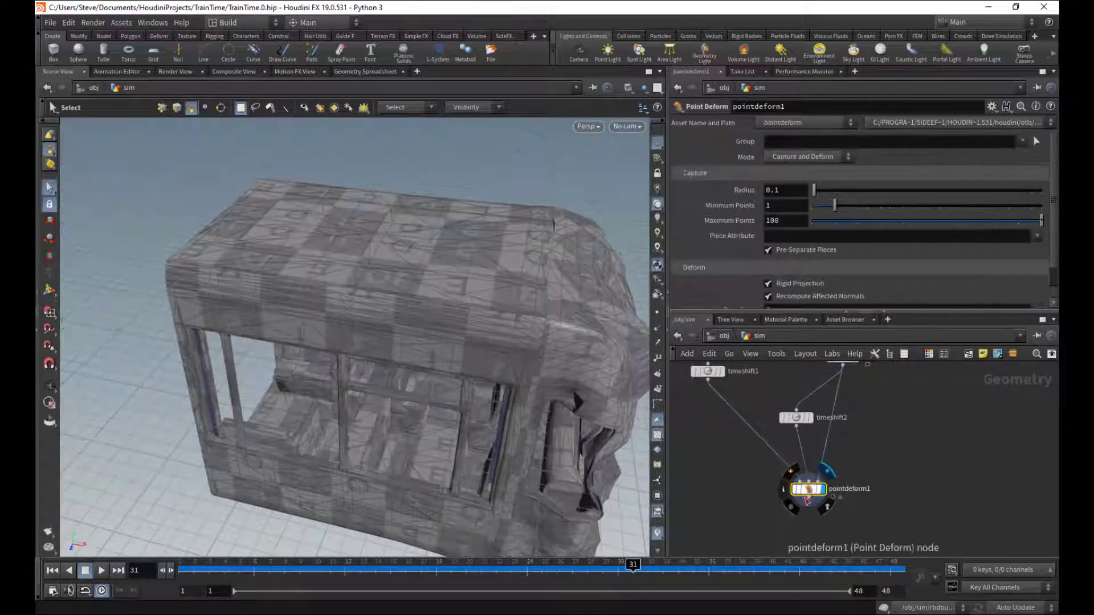
- Examine the deformed carriage's roof bend, side windows and crushed front end from several angles
{"action": "left_click_drag", "start_coordinate": [469, 396], "coordinate": [444, 359], "text": "alt"}
{"action": "right_click_drag", "start_coordinate": [444, 359], "coordinate": [536, 369], "text": "alt"}
{"action": "left_click_drag", "start_coordinate": [535, 369], "coordinate": [485, 242]}
{"action": "key", "text": "s"}
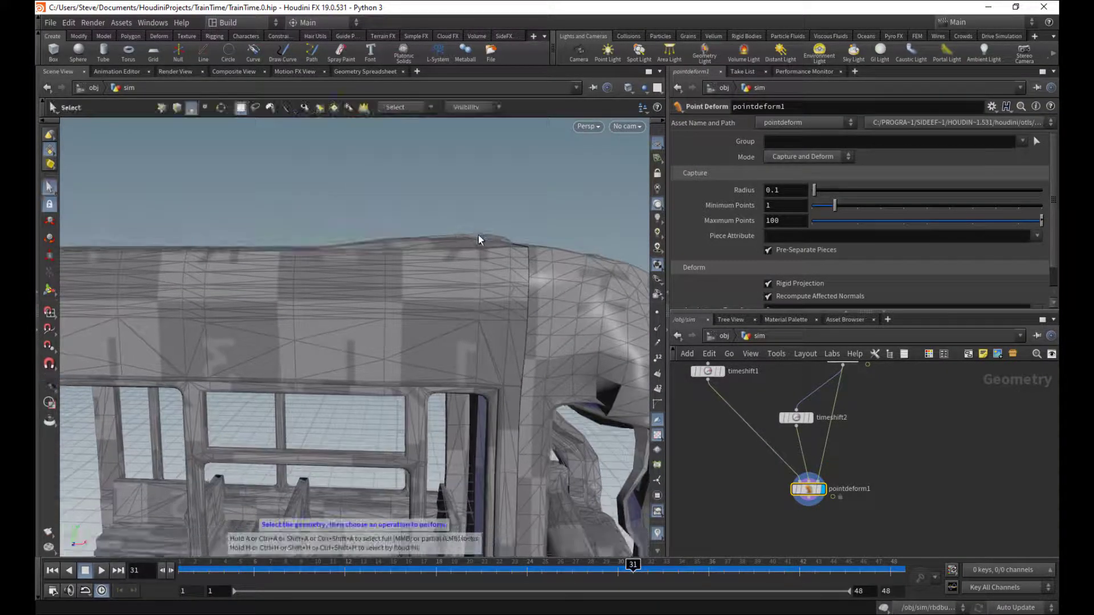
{"action": "left_click_drag", "start_coordinate": [415, 249], "coordinate": [339, 298], "text": "alt"}
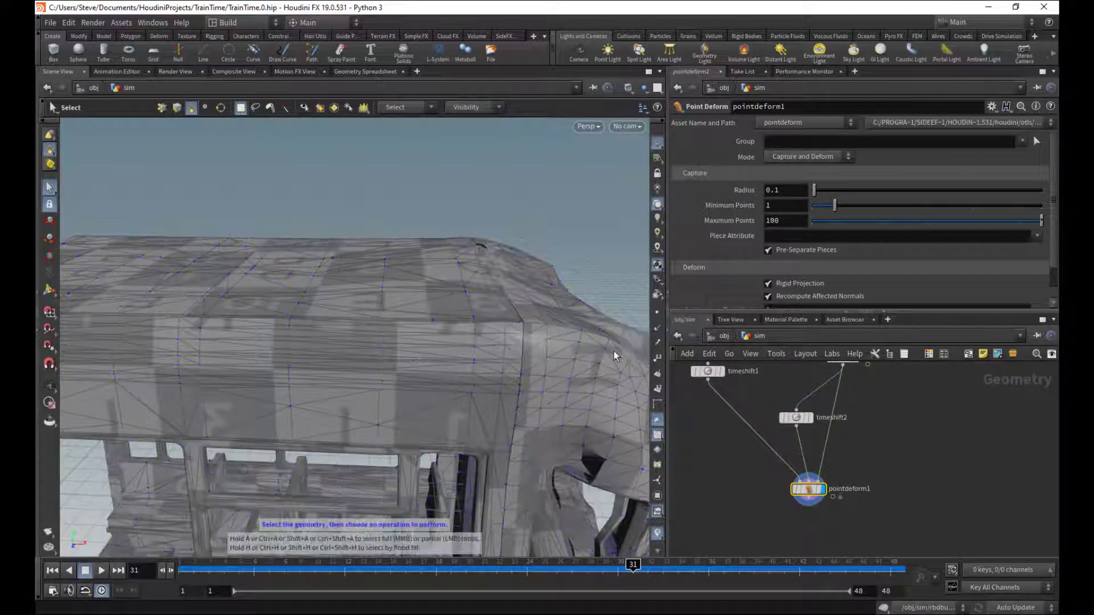
{"action": "left_click_drag", "start_coordinate": [582, 377], "coordinate": [615, 337], "text": "alt"}
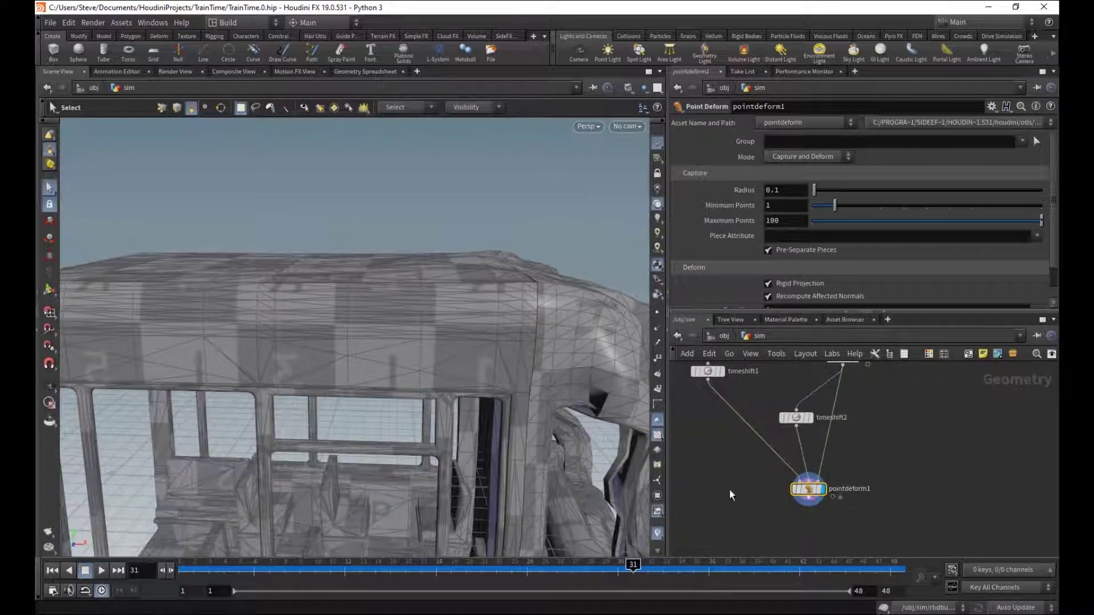
{"action": "right_click_drag", "start_coordinate": [502, 473], "coordinate": [442, 274], "text": "alt"}
{"action": "left_click_drag", "start_coordinate": [500, 378], "coordinate": [378, 390], "text": "alt"}
{"action": "key", "text": "s"}
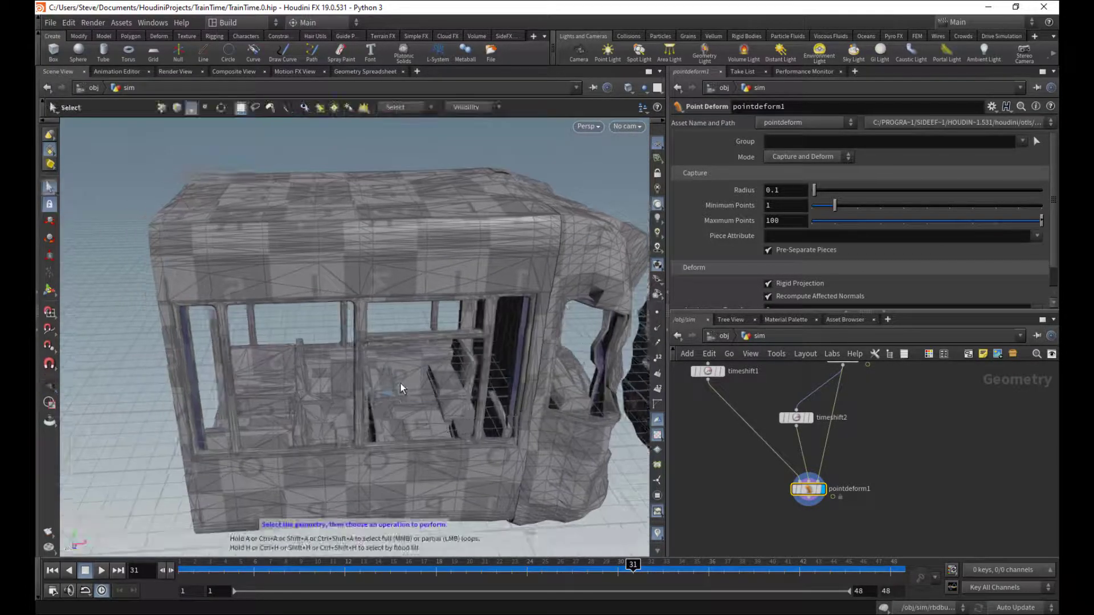
{"action": "left_click_drag", "start_coordinate": [380, 470], "coordinate": [439, 300], "text": "alt"}
{"action": "middle_click_drag", "start_coordinate": [461, 390], "coordinate": [463, 339], "text": "alt"}
{"action": "right_click_drag", "start_coordinate": [464, 339], "coordinate": [472, 410], "text": "alt"}
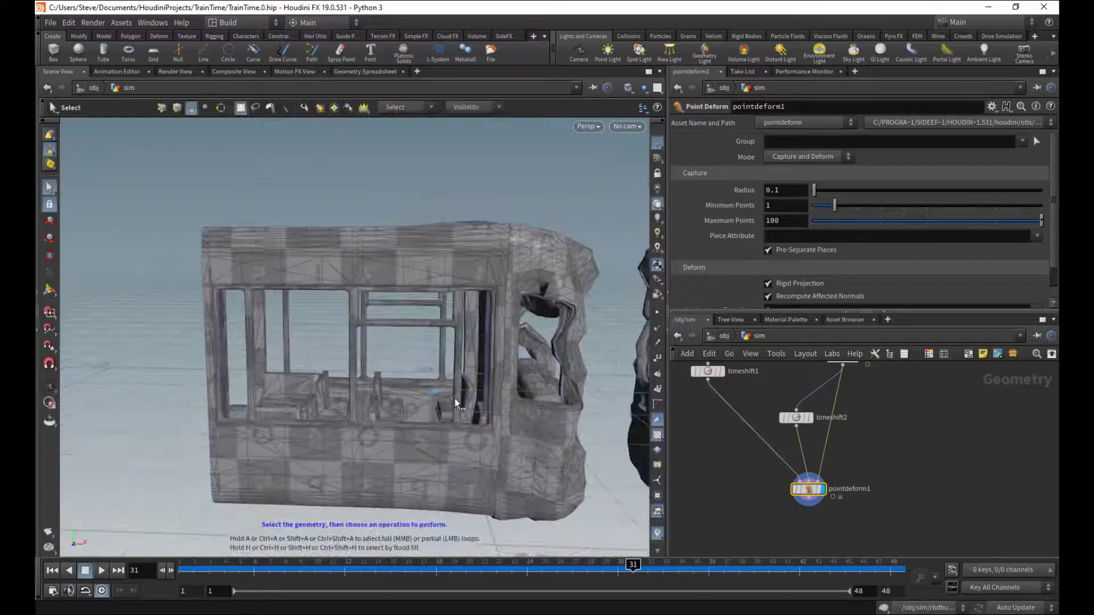
- Save the scene with the Point Deform result displayed at frame 31
{"action": "key", "text": "ctrl+s"}
{"action": "left_click_drag", "start_coordinate": [472, 410], "coordinate": [433, 245], "text": "alt"}
{"action": "key", "text": "s"}
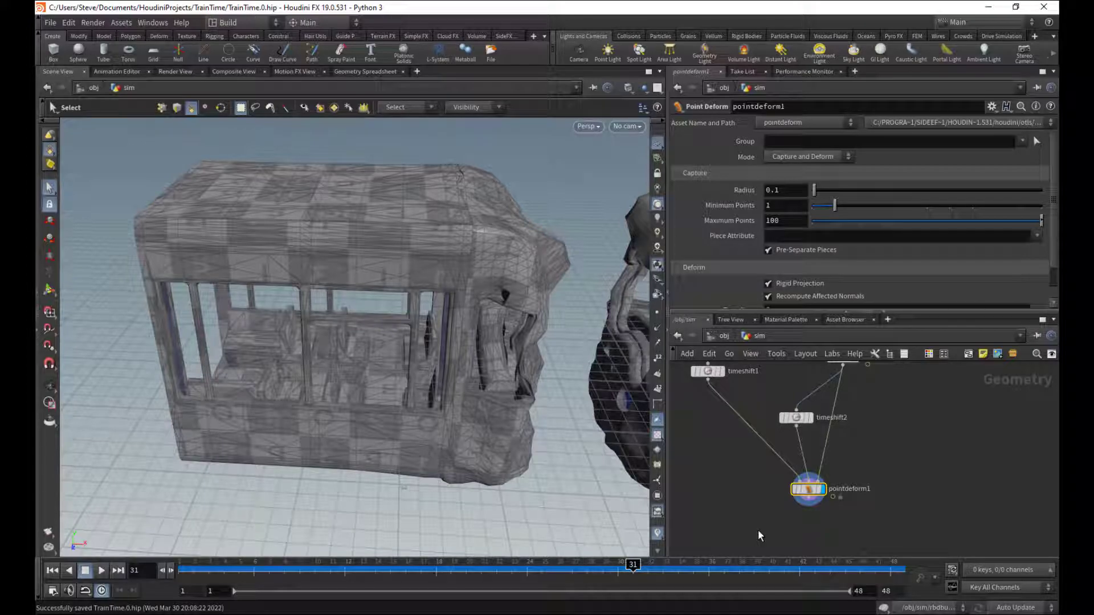
- Add a Null below the Point Deform node and connect it to the deformed output
{"action": "middle_click_drag", "start_coordinate": [858, 541], "coordinate": [854, 512]}
{"action": "key", "text": "Tab"}
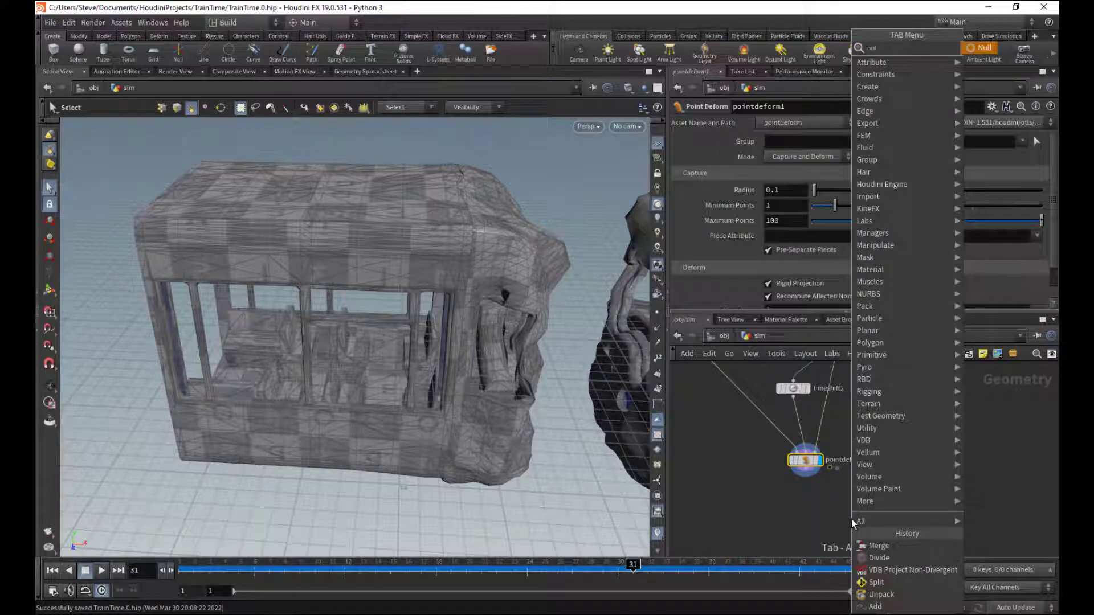
{"action": "type", "text": "null"}
{"action": "key", "text": "Return"}
{"action": "left_click", "coordinate": [851, 518]}
{"action": "left_click", "coordinate": [851, 519]}
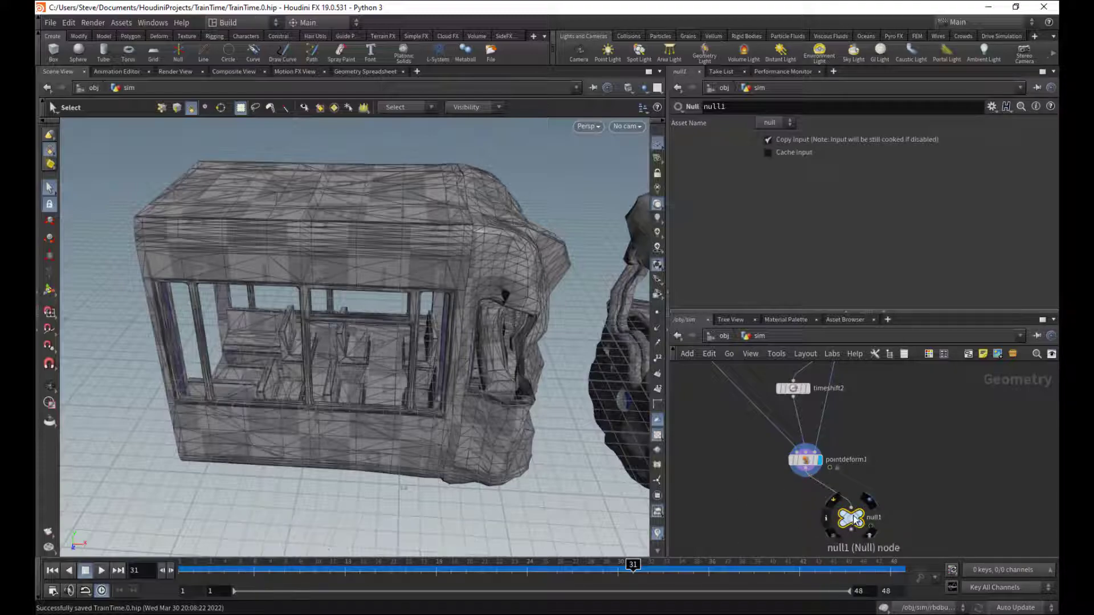